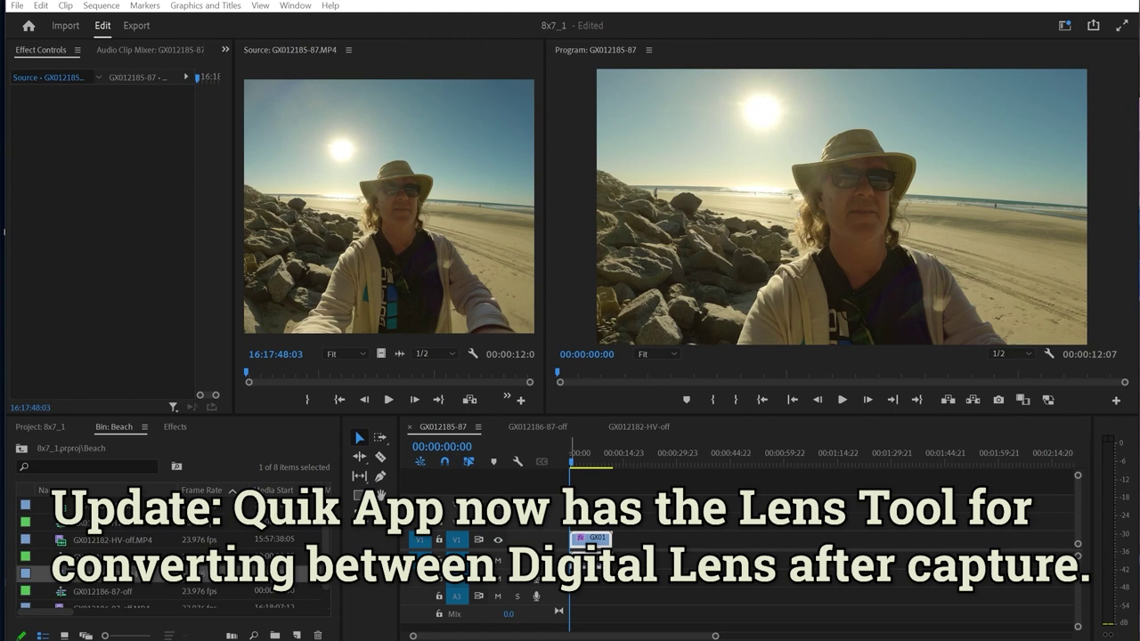
Try repositioning the GX012185-87 clip in the frame with its Motion effect at two moments, and reset its position.
{"action": "left_click", "coordinate": [584, 553]}
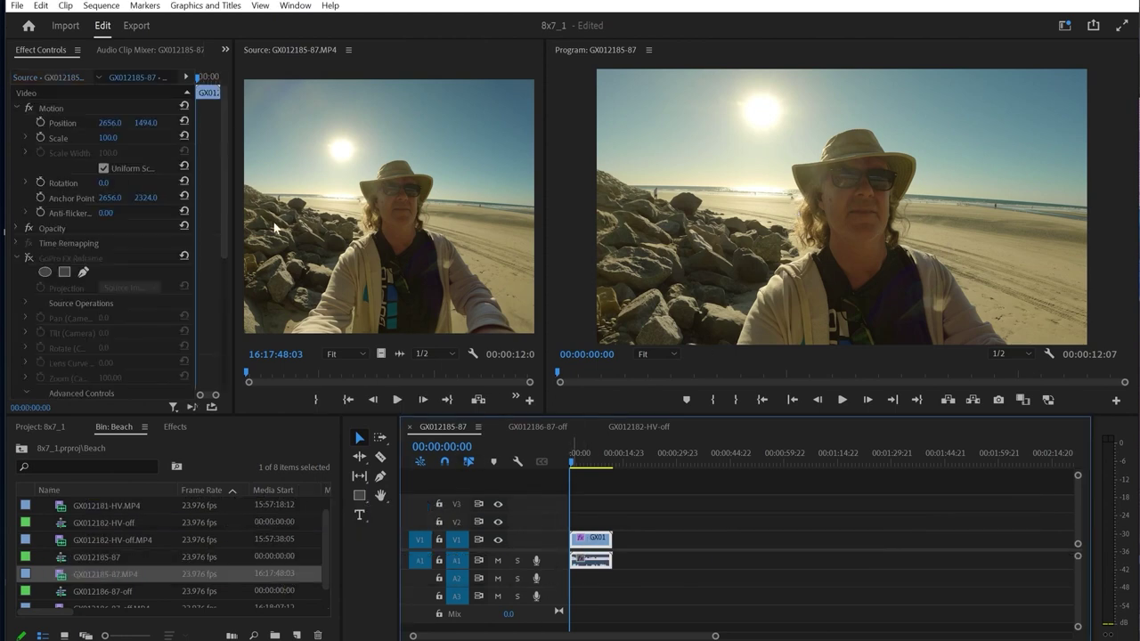
{"action": "left_click", "coordinate": [60, 108]}
{"action": "mouse_move", "coordinate": [858, 218]}
{"action": "left_mouse_down"}
{"action": "mouse_move", "coordinate": [839, 290]}
{"action": "mouse_move", "coordinate": [830, 149]}
{"action": "mouse_move", "coordinate": [848, 172]}
{"action": "mouse_move", "coordinate": [795, 202]}
{"action": "mouse_move", "coordinate": [868, 141]}
{"action": "mouse_move", "coordinate": [790, 271]}
{"action": "mouse_move", "coordinate": [867, 216]}
{"action": "mouse_move", "coordinate": [870, 328]}
{"action": "mouse_move", "coordinate": [862, 228]}
{"action": "mouse_move", "coordinate": [833, 194]}
{"action": "mouse_move", "coordinate": [841, 214]}
{"action": "mouse_move", "coordinate": [853, 208]}
{"action": "mouse_move", "coordinate": [846, 220]}
{"action": "left_mouse_up"}
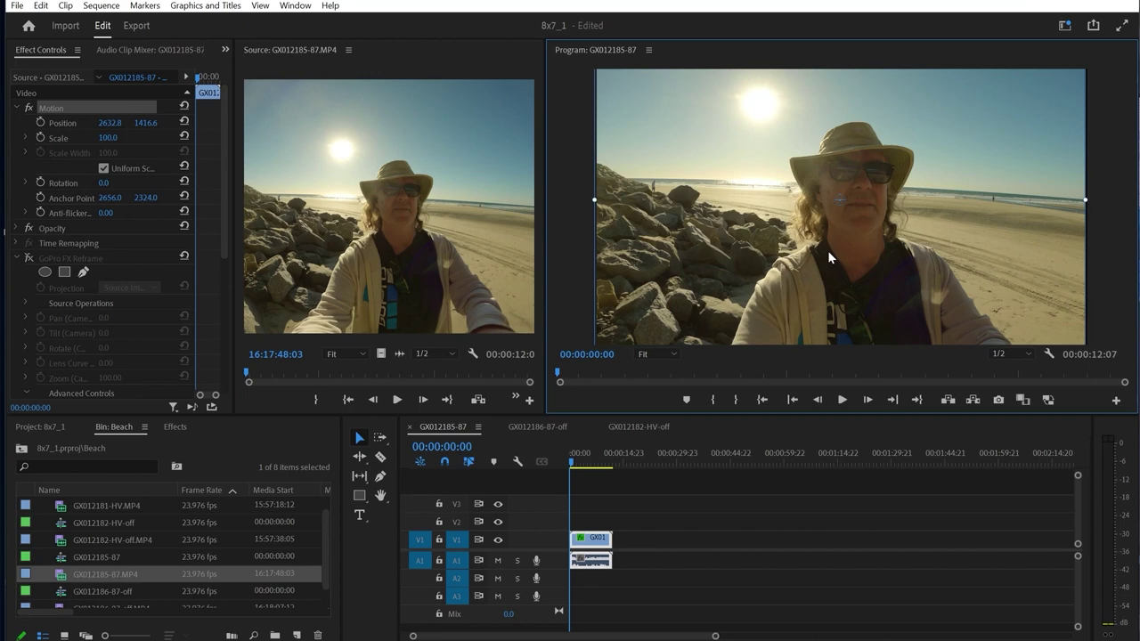
{"action": "left_click", "coordinate": [582, 465]}
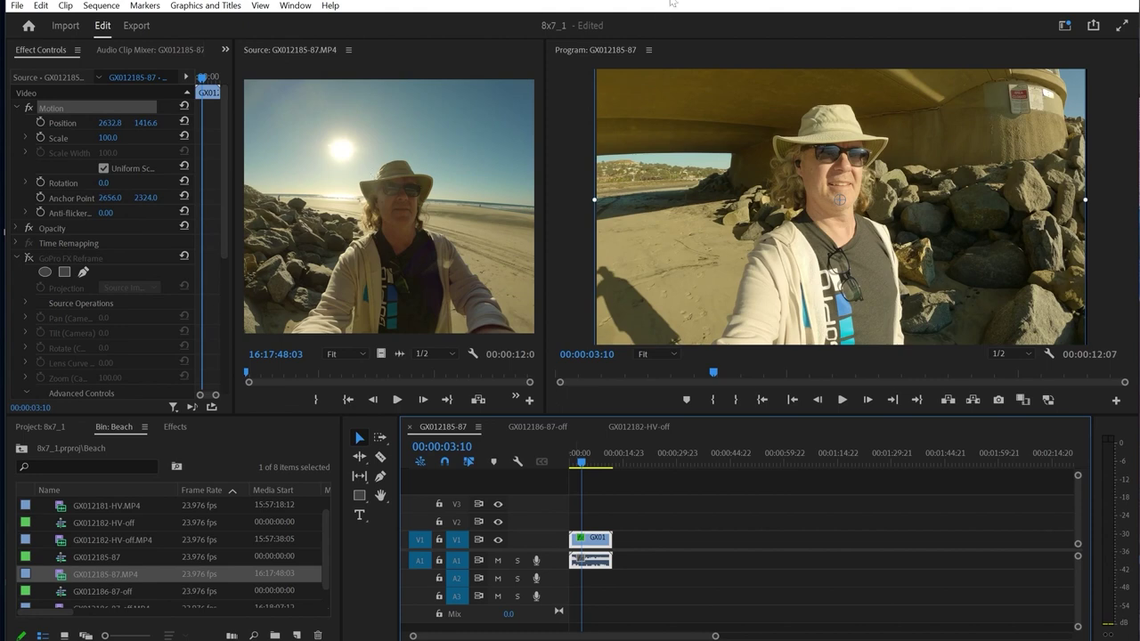
{"action": "left_click_drag", "start_coordinate": [806, 153], "coordinate": [804, 179]}
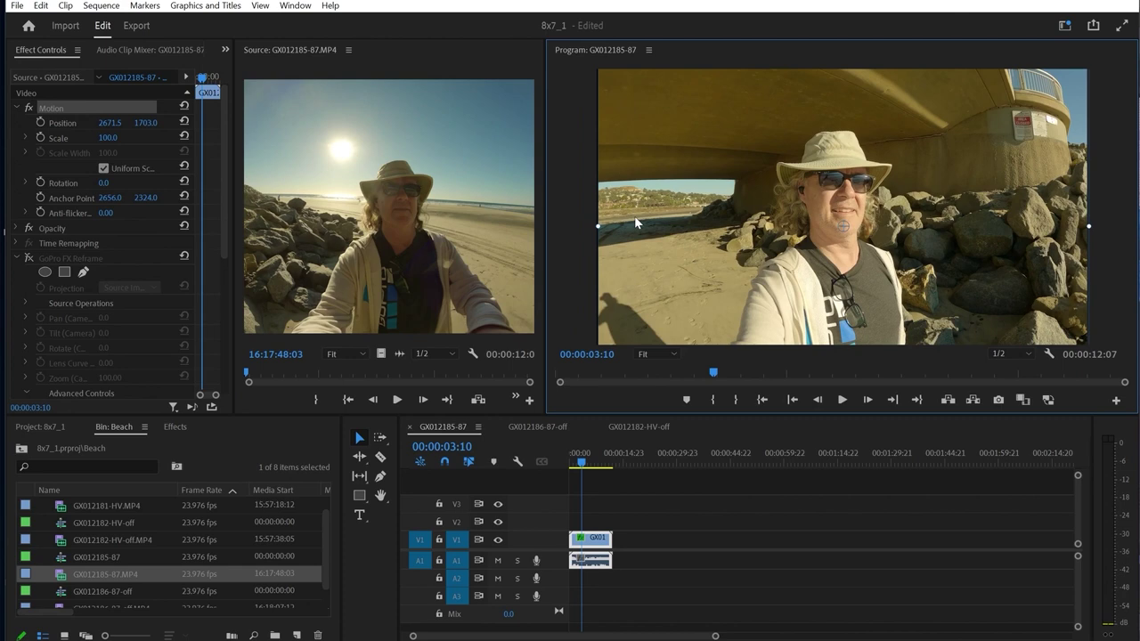
{"action": "left_click", "coordinate": [183, 122]}
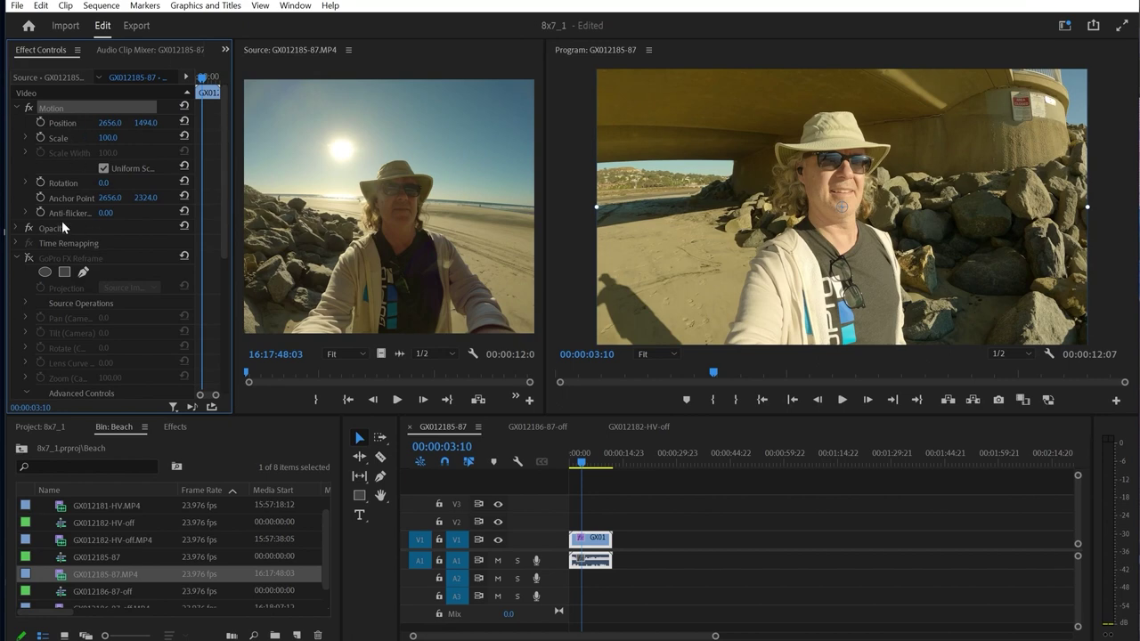
Turn on the clip's GoPro FX Reframe effect and make it active for on-screen framing.
{"action": "left_click", "coordinate": [18, 108]}
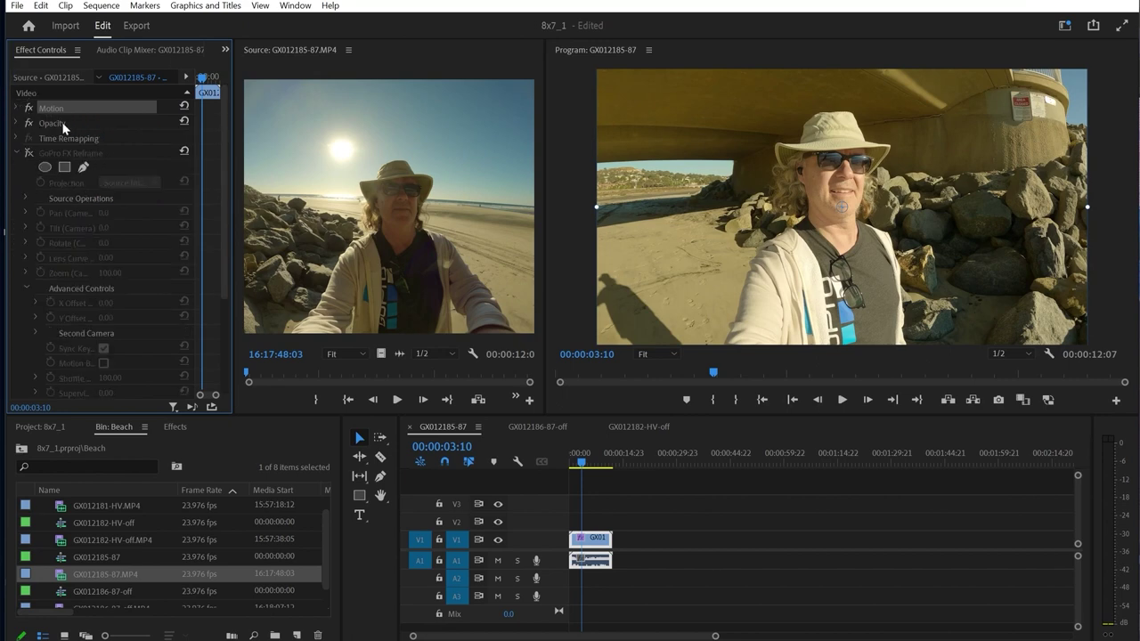
{"action": "left_click", "coordinate": [31, 153]}
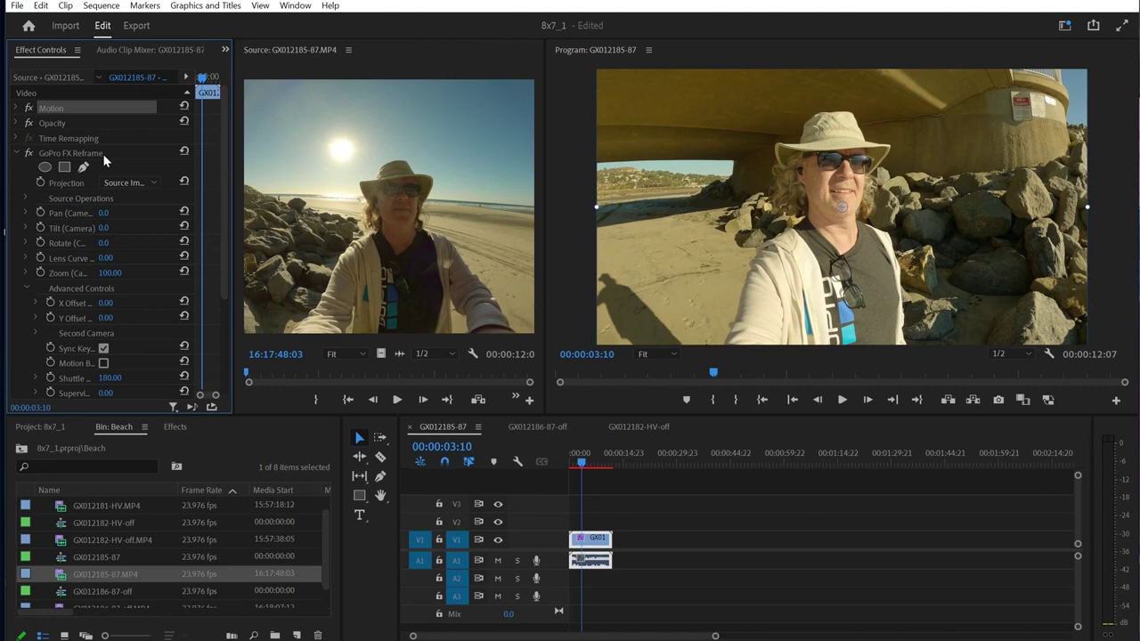
{"action": "left_click", "coordinate": [102, 153]}
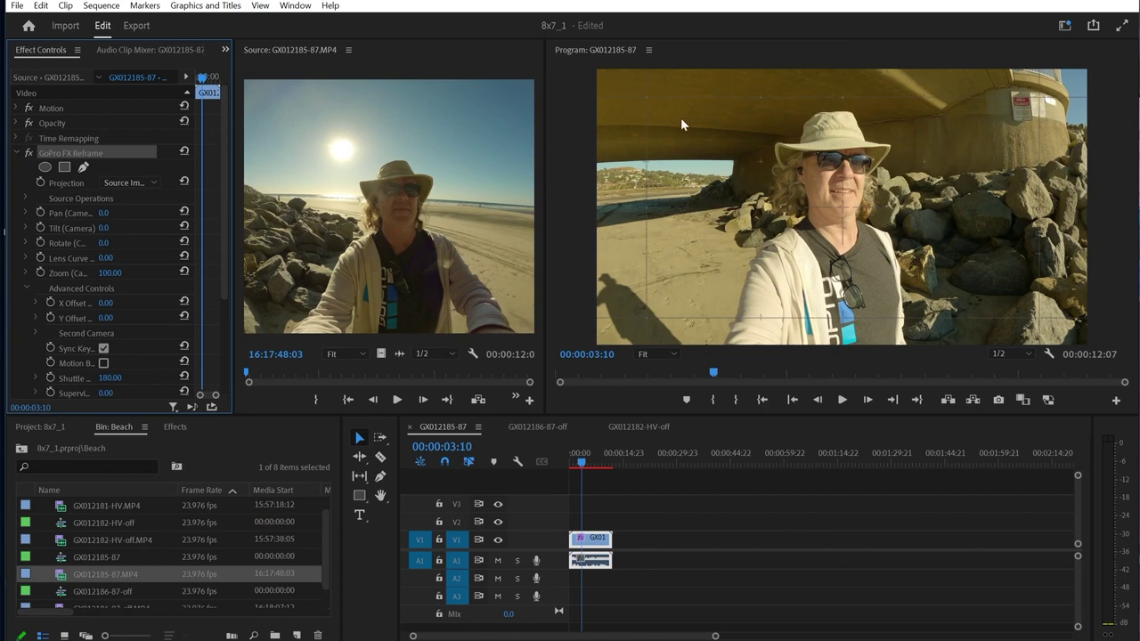
Try tilting and panning the virtual camera with GoPro FX Reframe, and reset pan and tilt to 0.
{"action": "left_click_drag", "start_coordinate": [841, 195], "coordinate": [838, 254]}
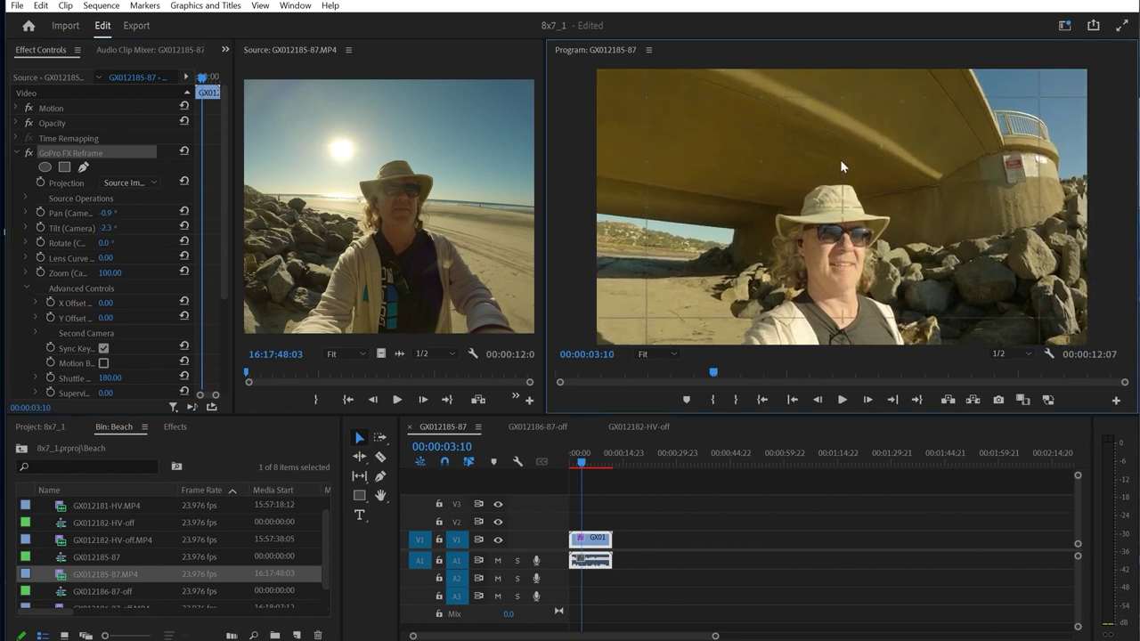
{"action": "left_click_drag", "start_coordinate": [841, 163], "coordinate": [835, 201]}
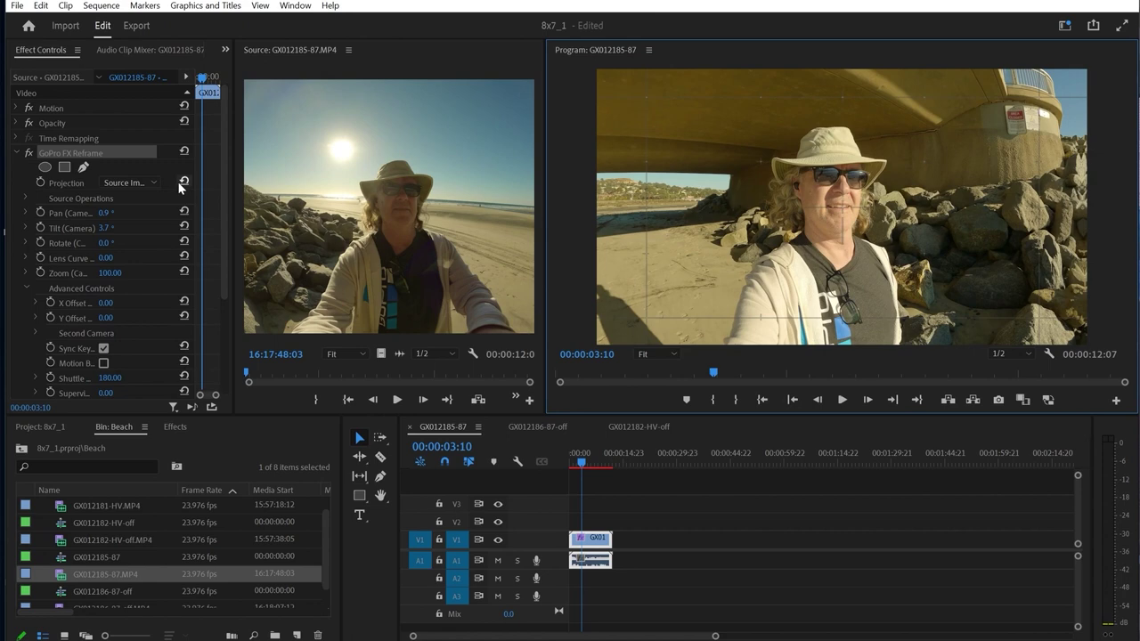
{"action": "left_click", "coordinate": [184, 211]}
{"action": "left_click", "coordinate": [184, 227]}
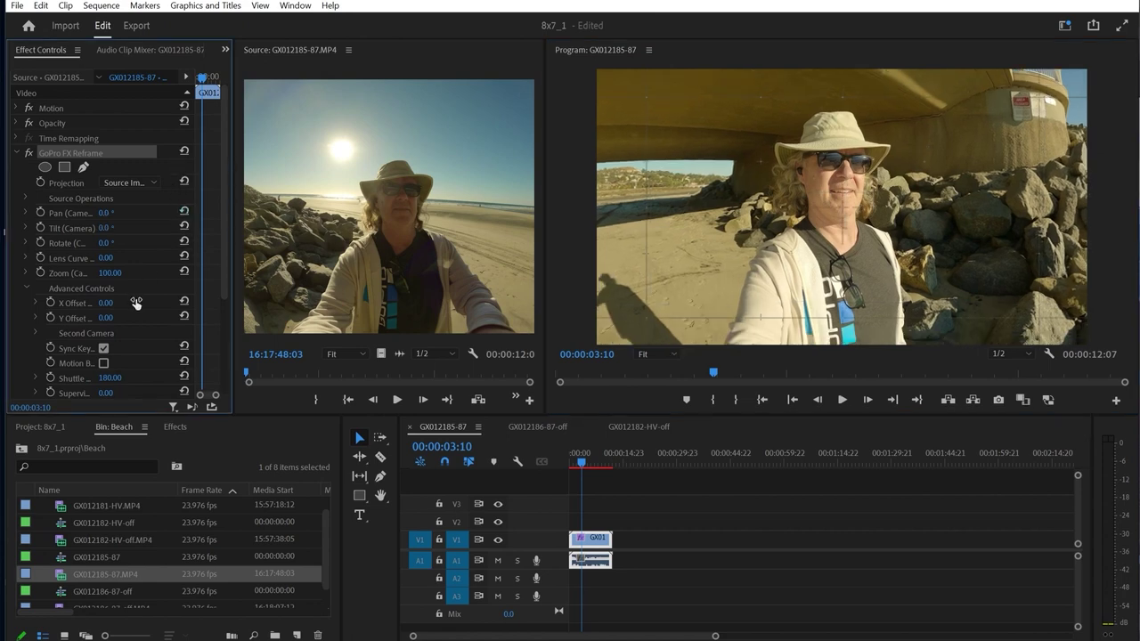
Set the Superview amount in the GoPro FX Reframe advanced controls to 100.
{"action": "scroll", "coordinate": [135, 304], "scroll_direction": "down", "scroll_amount": 5}
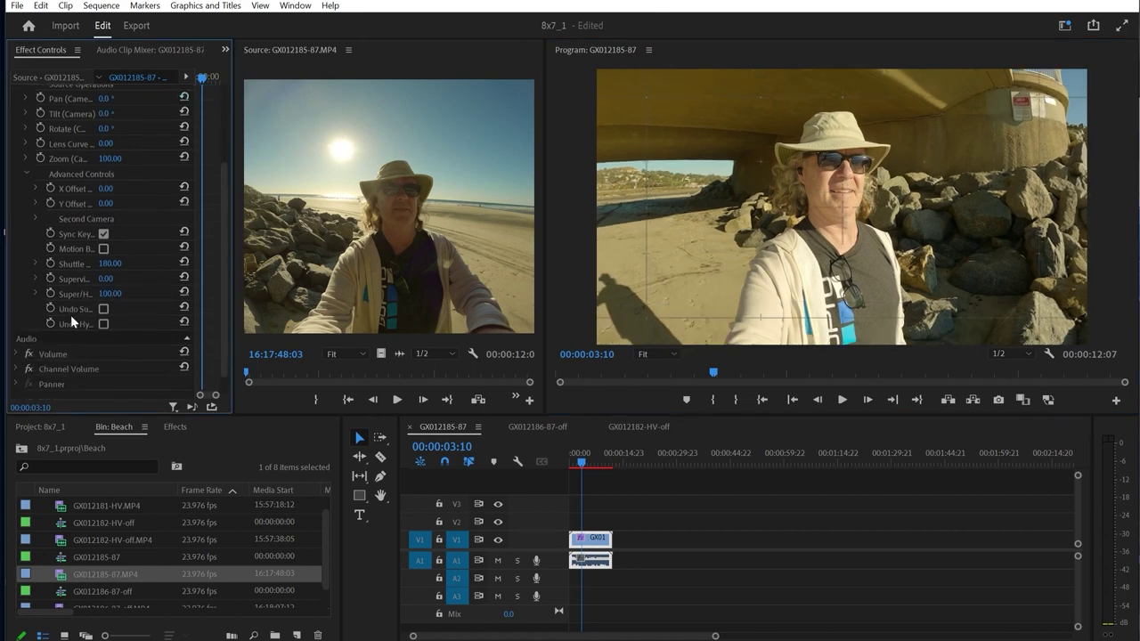
{"action": "left_click_drag", "start_coordinate": [117, 279], "coordinate": [226, 279]}
{"action": "left_click", "coordinate": [112, 280]}
{"action": "type", "text": "100"}
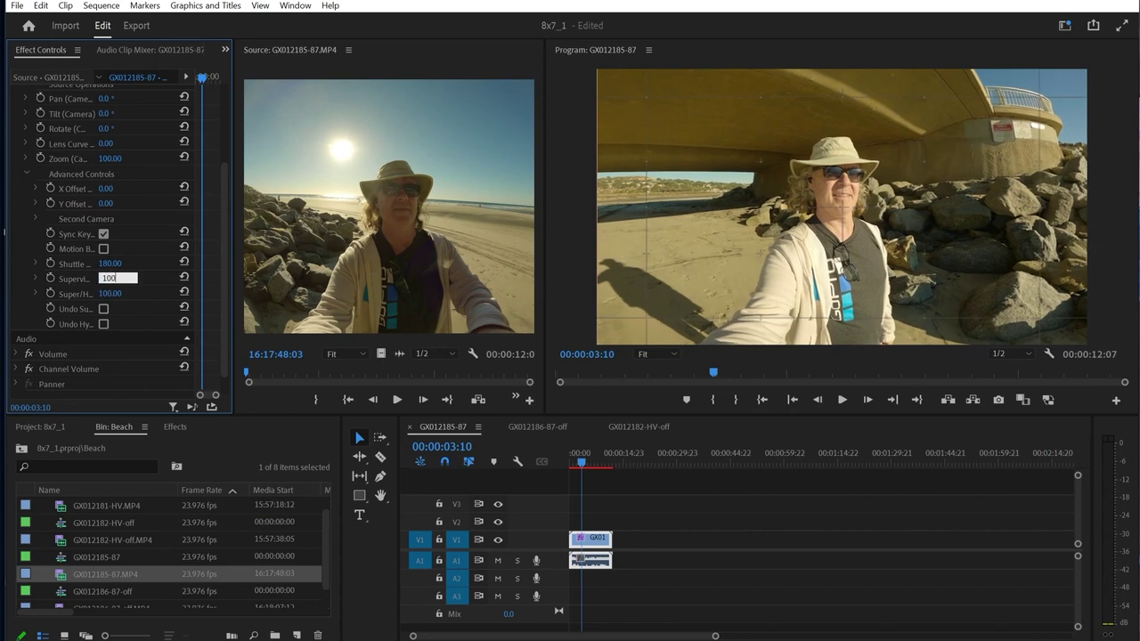
{"action": "key", "text": "Return"}
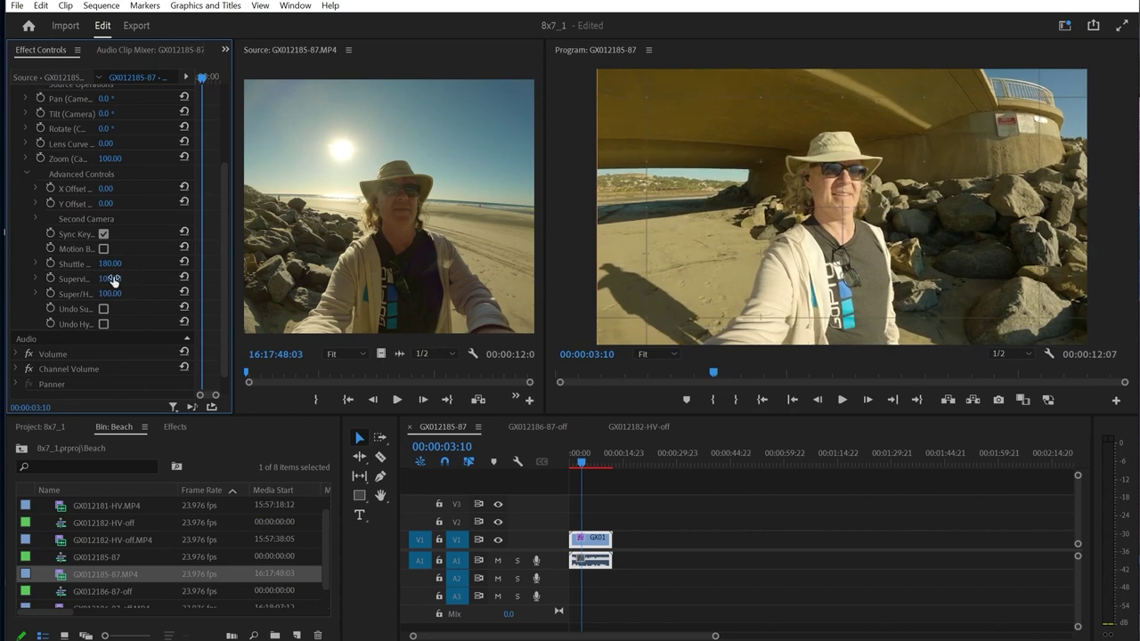
Raise the Superview amount to 199 and bring it back down to 125.
{"action": "left_click_drag", "start_coordinate": [110, 279], "coordinate": [199, 279]}
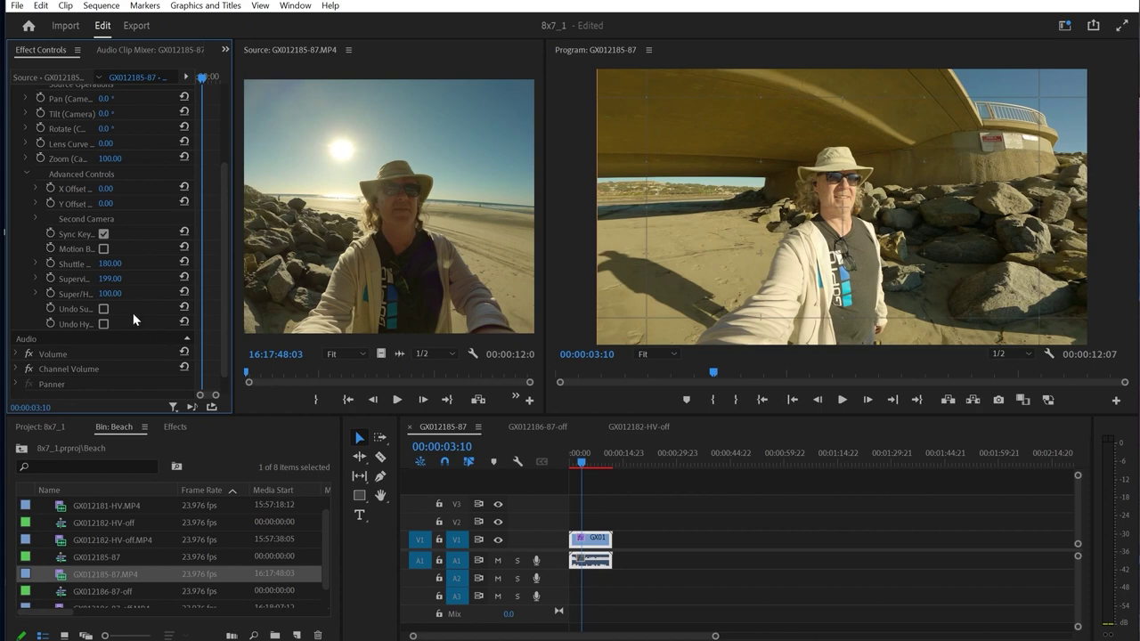
{"action": "left_click", "coordinate": [116, 278]}
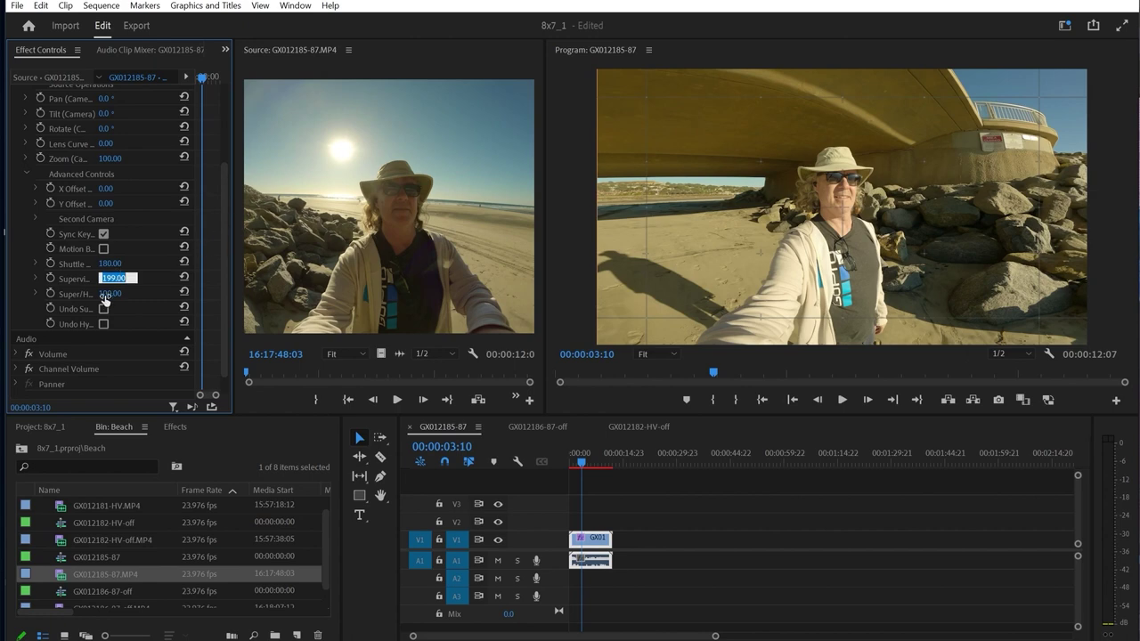
{"action": "left_click", "coordinate": [116, 293]}
{"action": "left_click", "coordinate": [112, 280]}
{"action": "left_click_drag", "start_coordinate": [111, 279], "coordinate": [59, 279]}
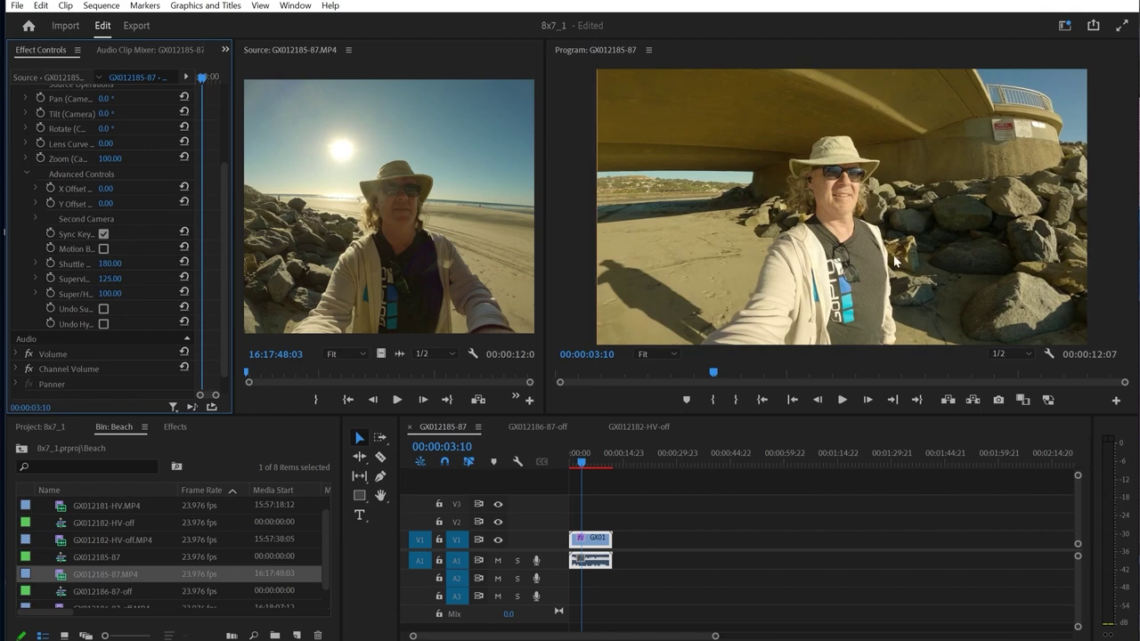
Reframe the bridge shot with GoPro FX Reframe to about 1.8° pan, -3.1° tilt and 105.69 zoom.
{"action": "scroll", "coordinate": [62, 229], "scroll_direction": "up", "scroll_amount": 3}
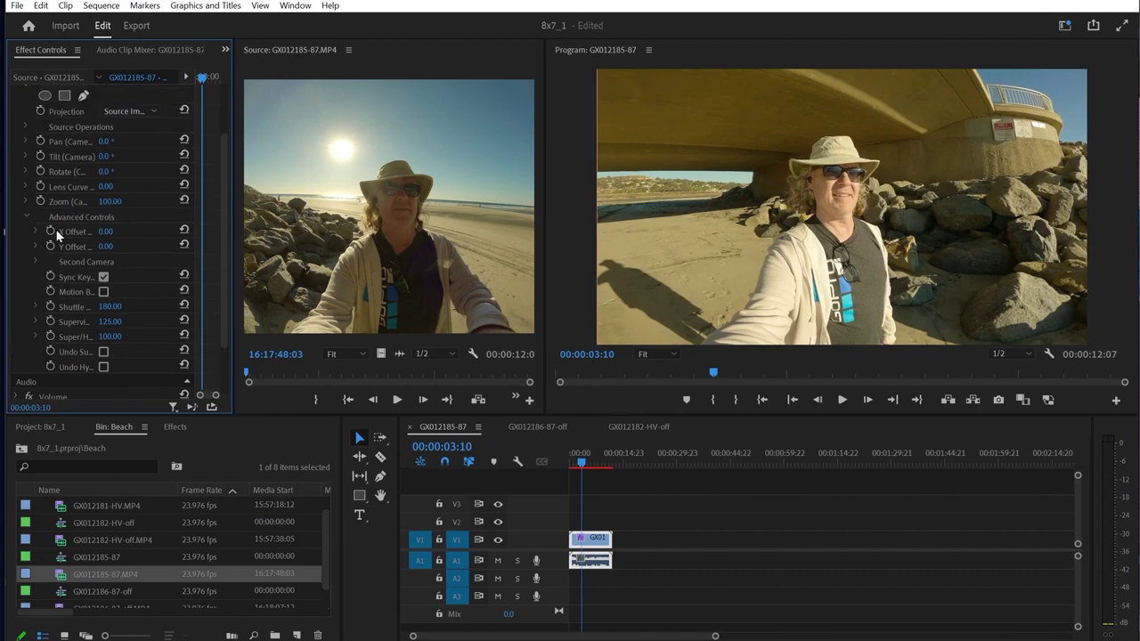
{"action": "left_click", "coordinate": [69, 125]}
{"action": "left_click", "coordinate": [850, 231]}
{"action": "left_click_drag", "start_coordinate": [850, 232], "coordinate": [851, 223]}
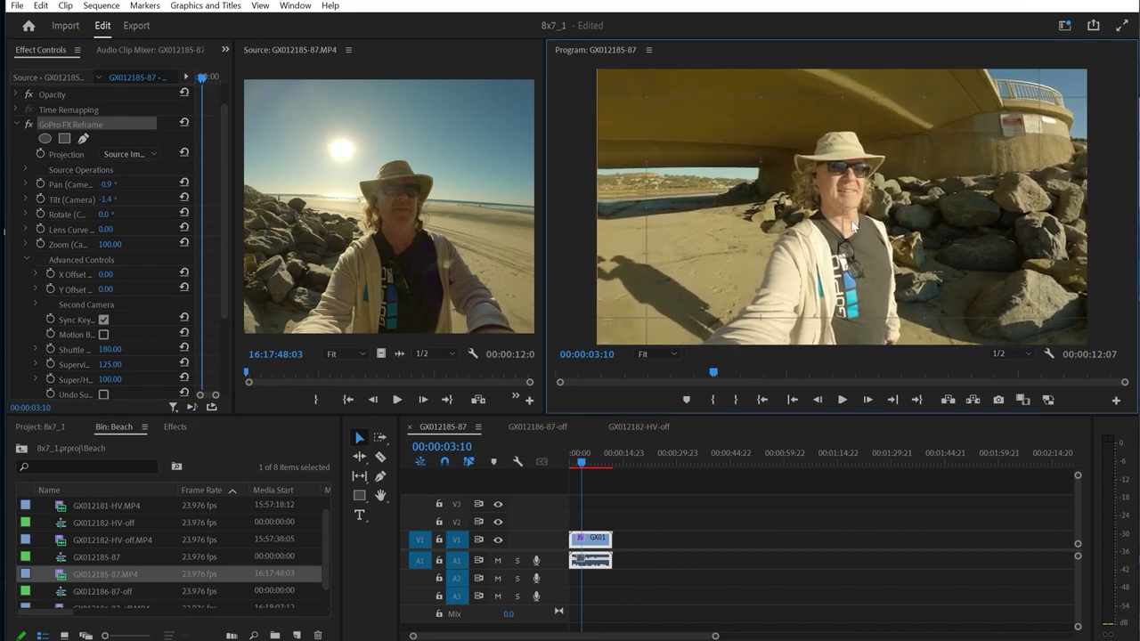
{"action": "left_click_drag", "start_coordinate": [885, 337], "coordinate": [877, 230]}
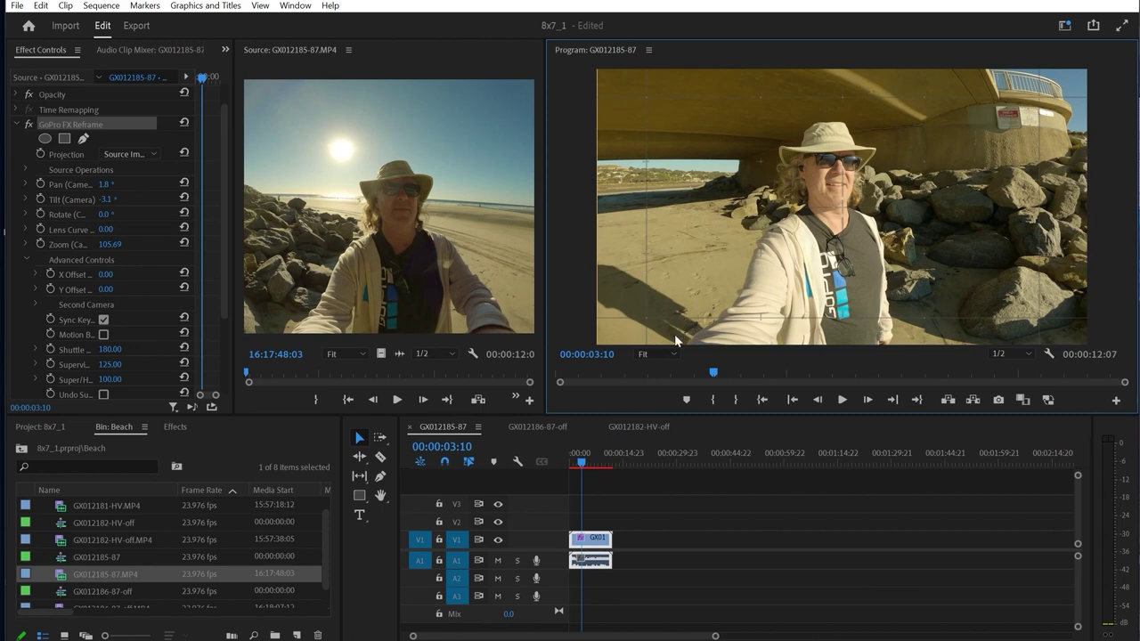
Create a new sequence from GX012181-HV.MP4 and open that footage in the source monitor.
{"action": "scroll", "coordinate": [134, 581], "scroll_direction": "up", "scroll_amount": 1}
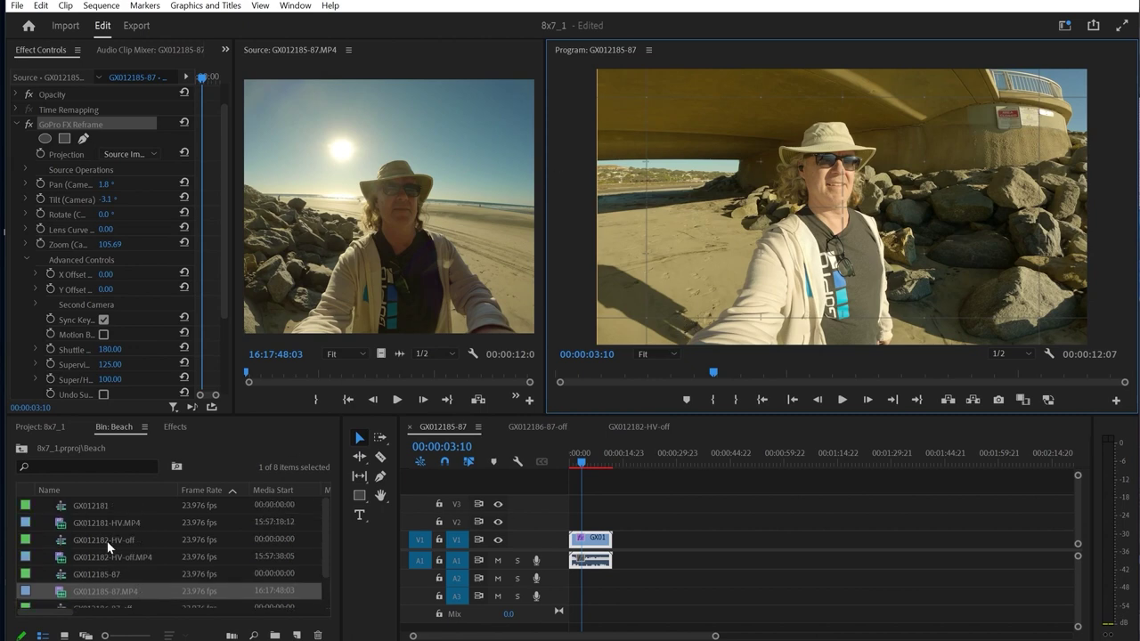
{"action": "left_click_drag", "start_coordinate": [90, 522], "coordinate": [296, 634]}
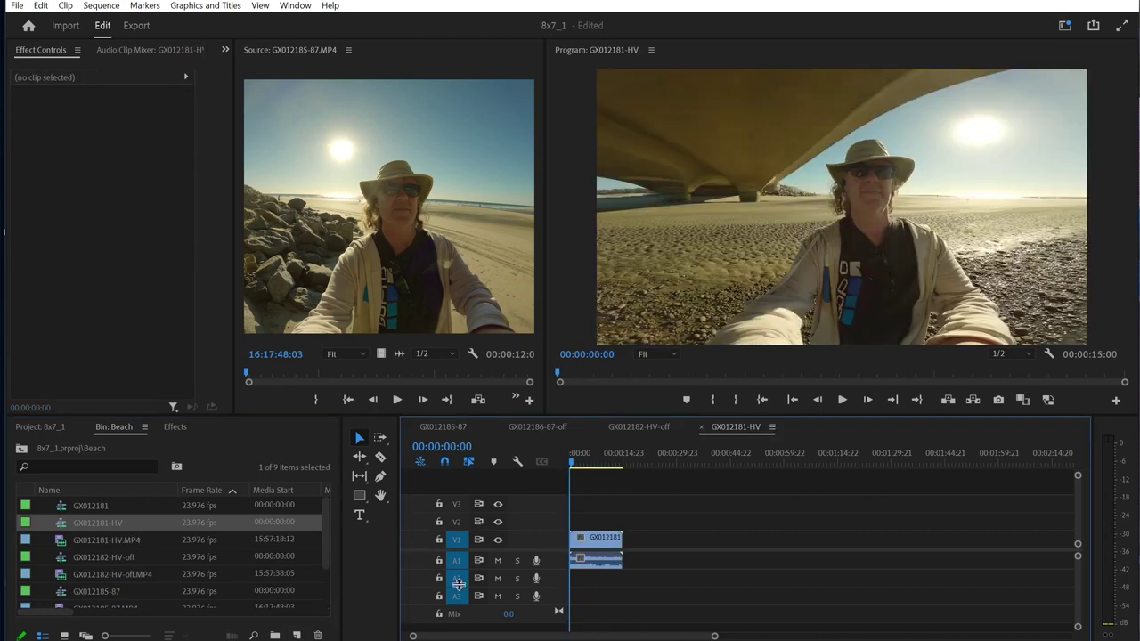
{"action": "double_click", "coordinate": [61, 540]}
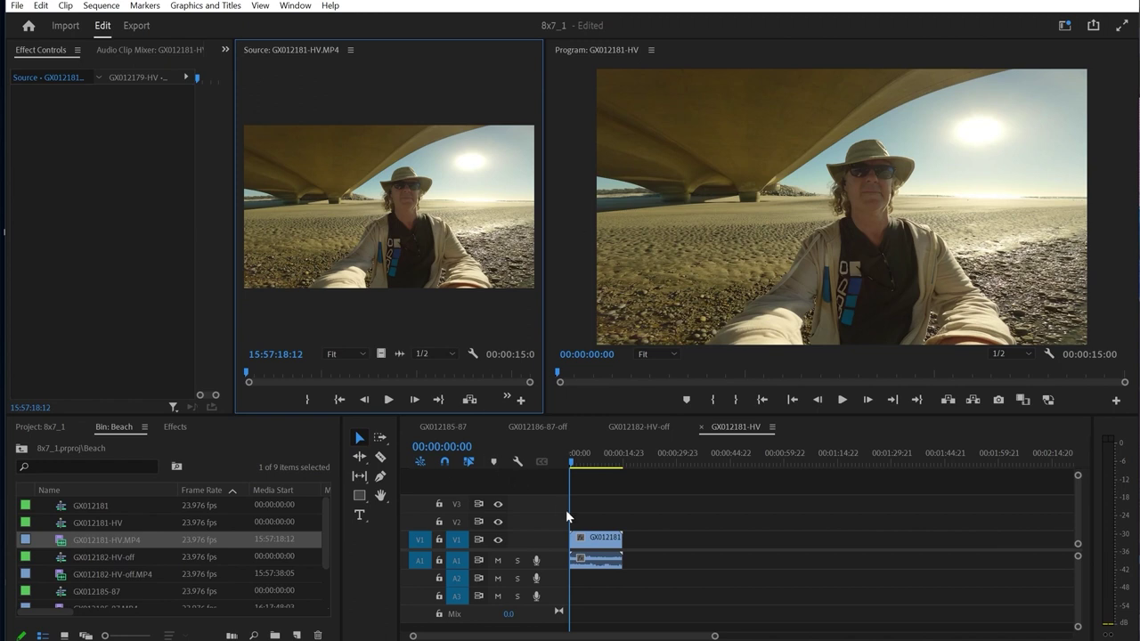
Apply GoPro FX Reframe to the GX012181-HV clip in the timeline and toggle the effect off and on.
{"action": "left_click", "coordinate": [594, 545]}
{"action": "left_click", "coordinate": [183, 428]}
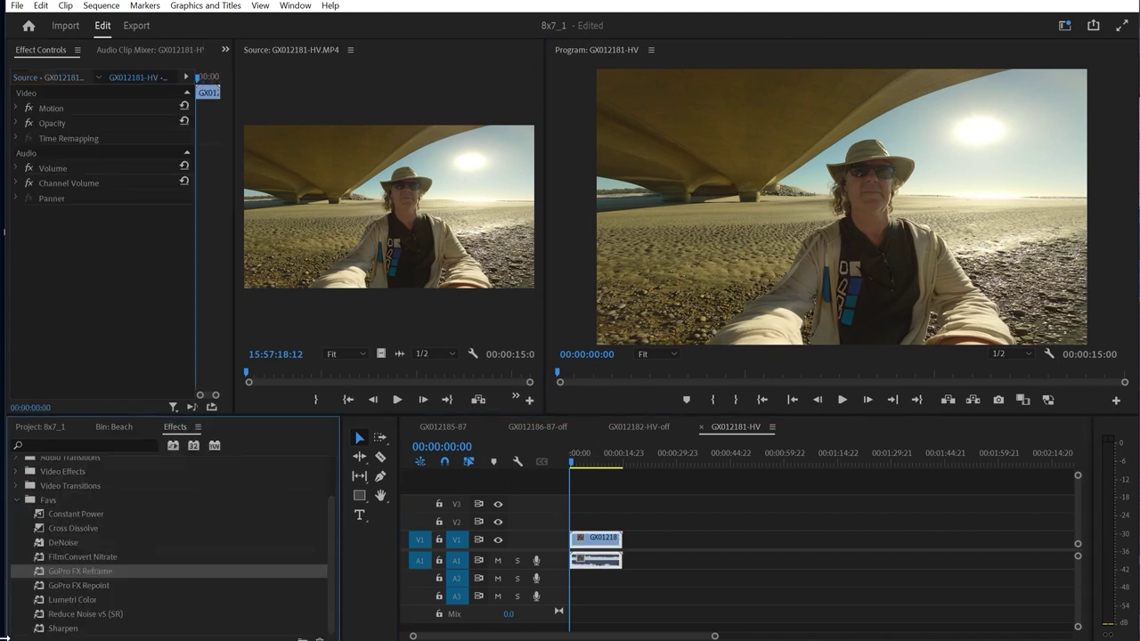
{"action": "left_click_drag", "start_coordinate": [53, 570], "coordinate": [597, 540]}
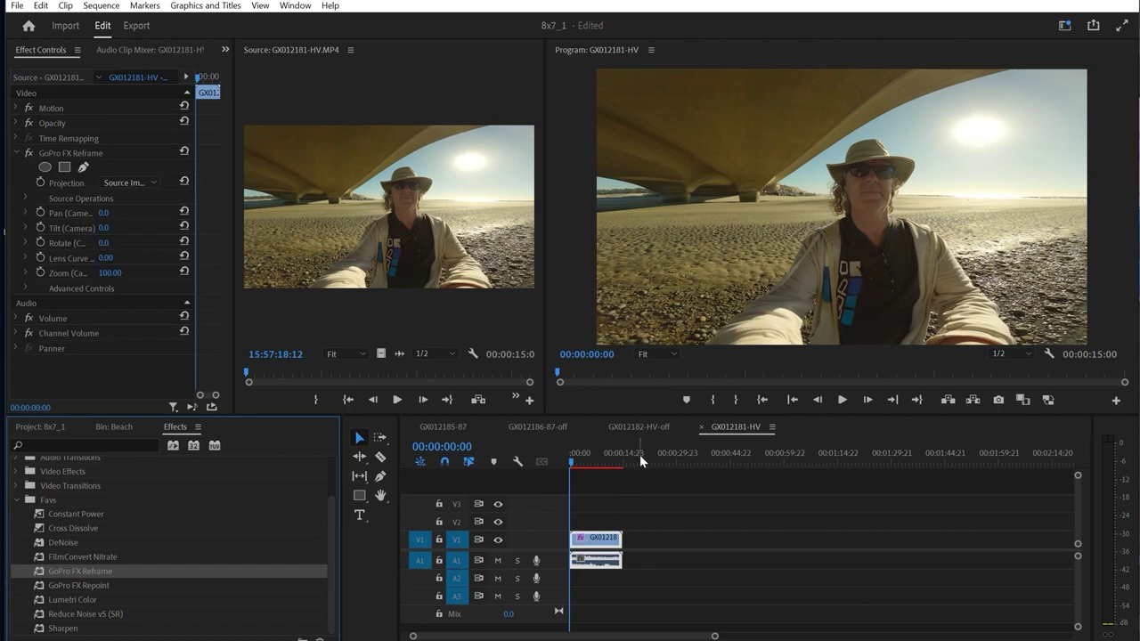
{"action": "left_click", "coordinate": [28, 153]}
{"action": "left_click", "coordinate": [27, 154]}
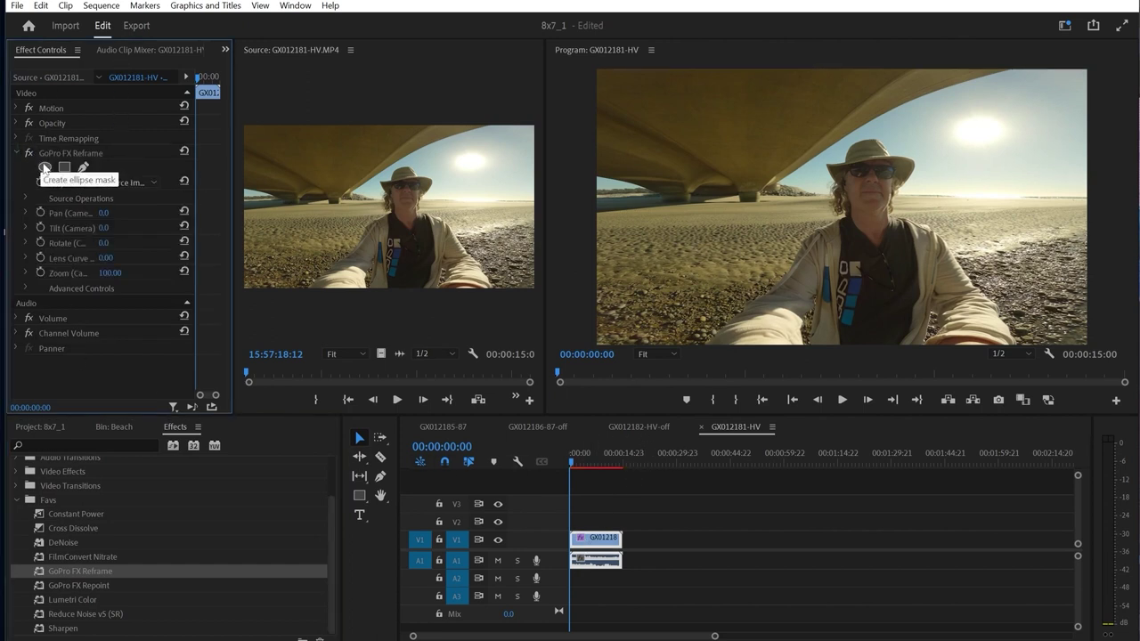
Zoom the GX012181-HV clip to about 120.70 with GoPro FX Reframe and reset pan and tilt to 0.
{"action": "left_click", "coordinate": [71, 155]}
{"action": "left_click_drag", "start_coordinate": [926, 333], "coordinate": [826, 216]}
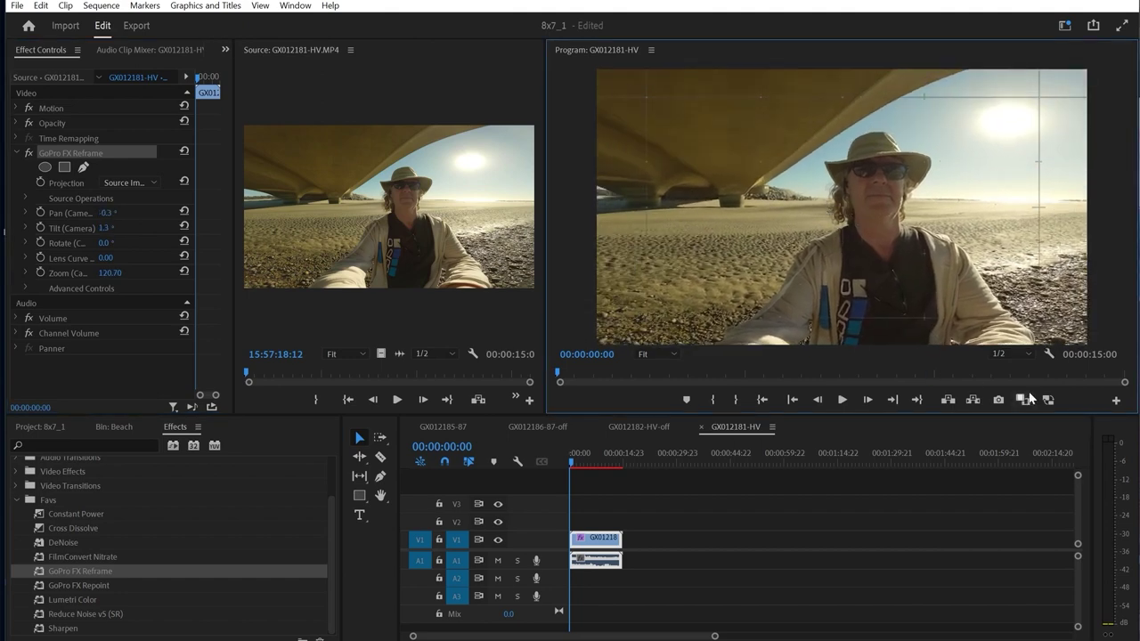
{"action": "left_click", "coordinate": [184, 211]}
{"action": "left_click", "coordinate": [183, 227]}
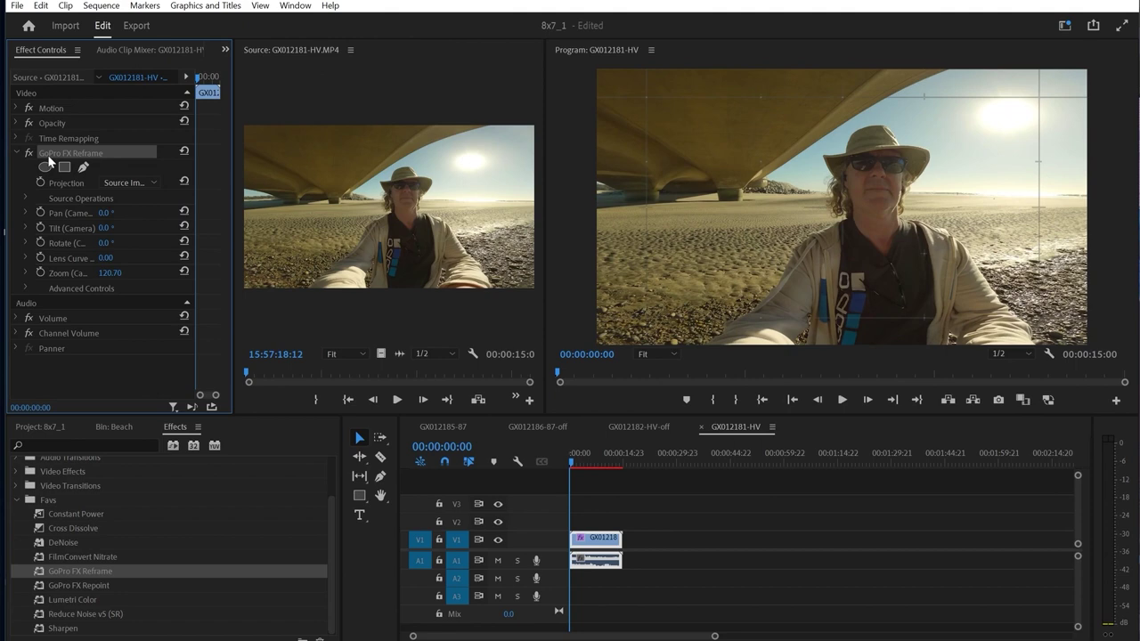
Try moving the GX012181-HV clip with its Motion effect, and reset Motion.
{"action": "left_click", "coordinate": [47, 109]}
{"action": "mouse_move", "coordinate": [894, 196]}
{"action": "left_mouse_down"}
{"action": "mouse_move", "coordinate": [848, 205]}
{"action": "mouse_move", "coordinate": [887, 191]}
{"action": "left_mouse_up"}
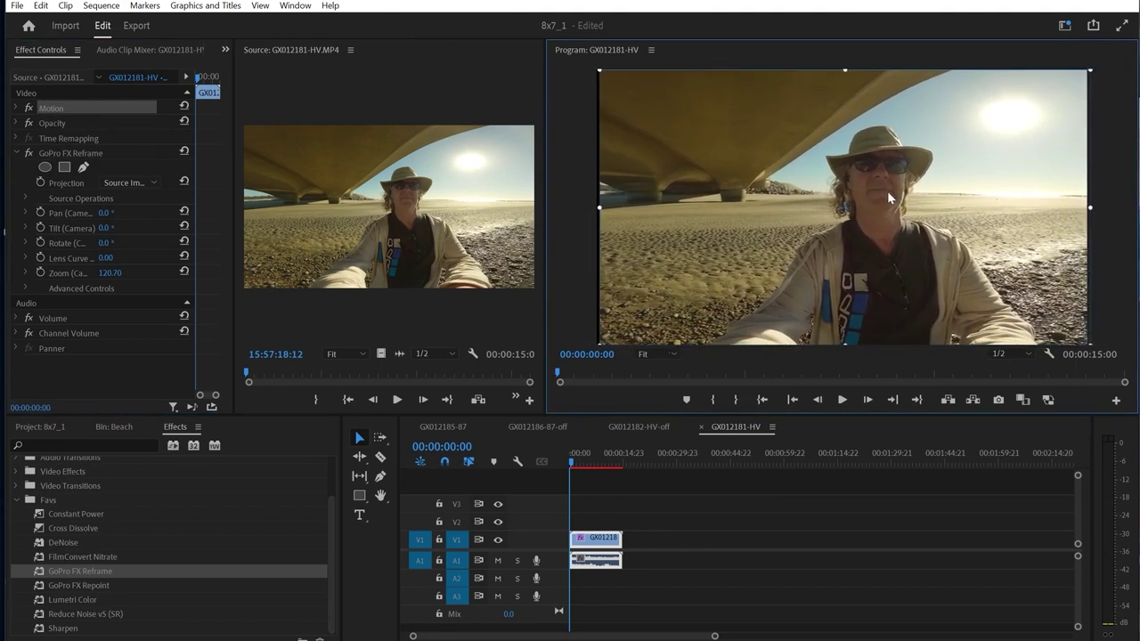
{"action": "left_click", "coordinate": [184, 107]}
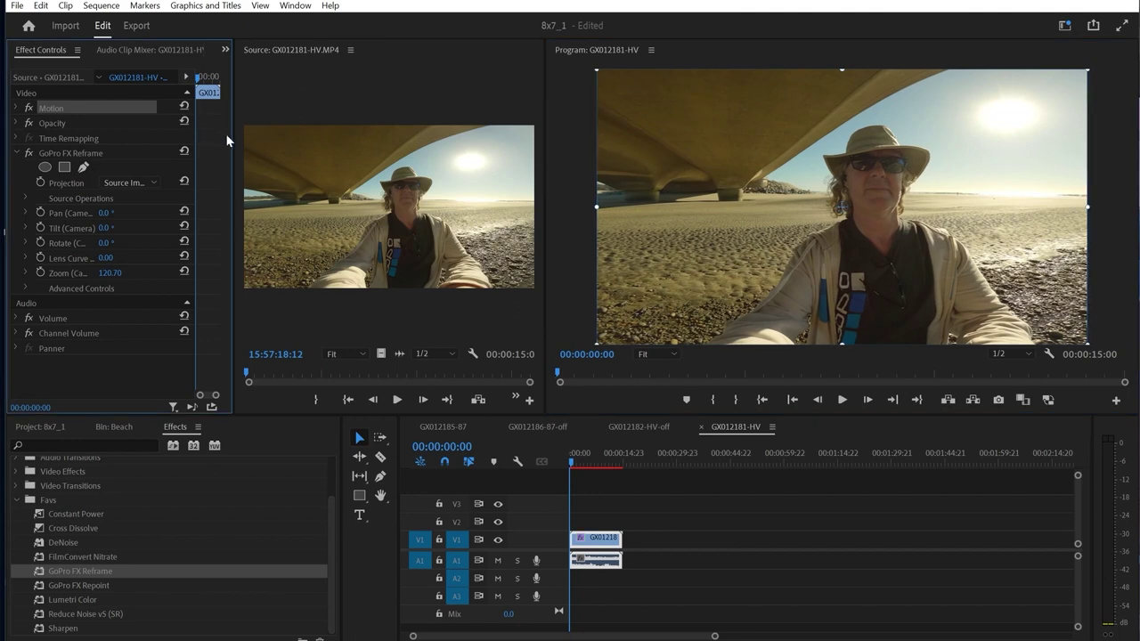
Enable the Undo HyperView option in the advanced controls of GoPro FX Reframe.
{"action": "left_click", "coordinate": [78, 157]}
{"action": "left_click", "coordinate": [26, 288]}
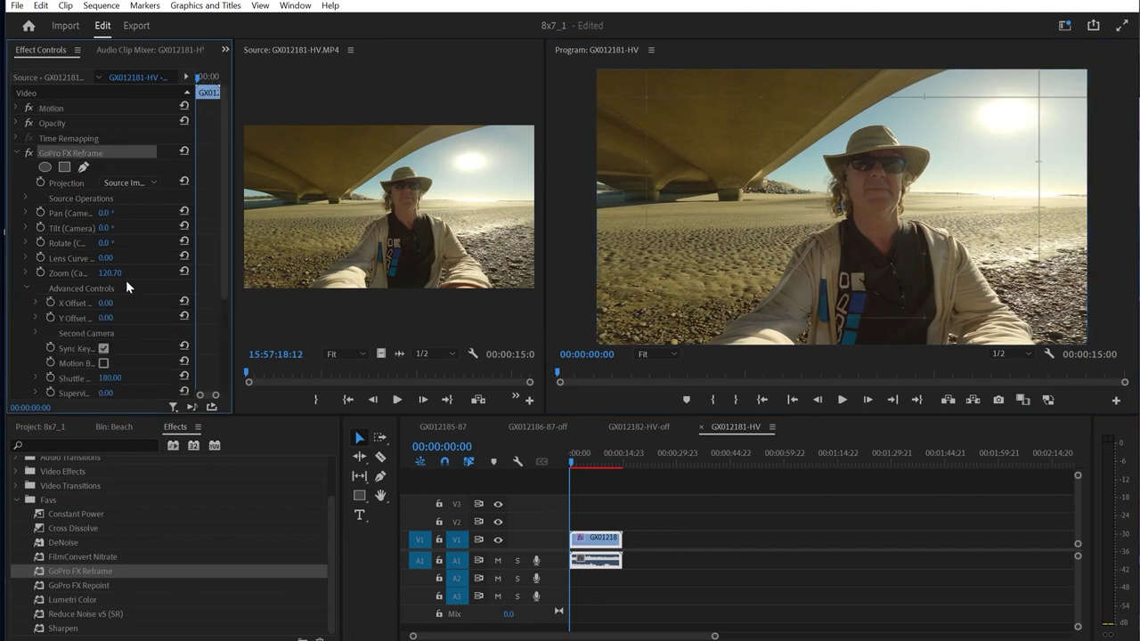
{"action": "scroll", "coordinate": [125, 280], "scroll_direction": "down", "scroll_amount": 3}
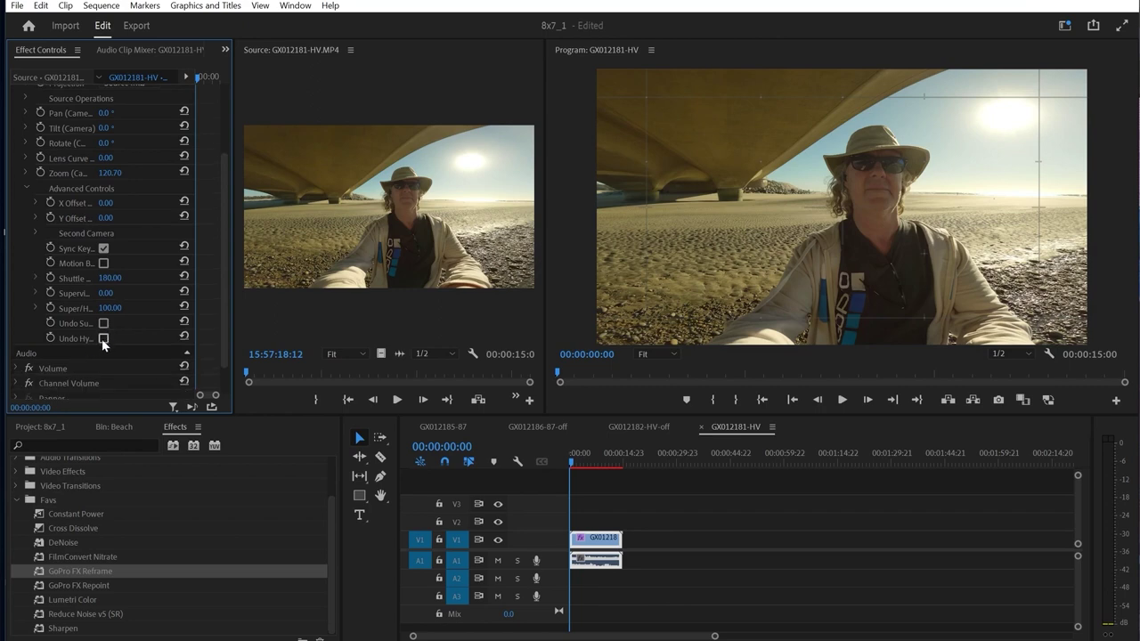
{"action": "left_click", "coordinate": [102, 339]}
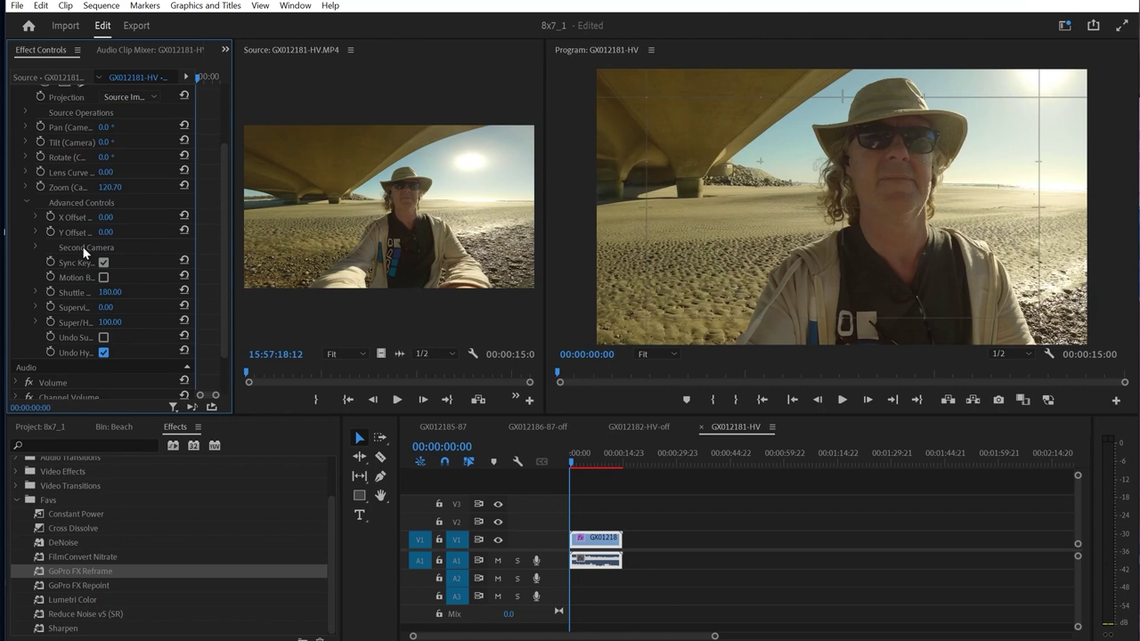
Reframe the GX012181-HV shot to about -0.7° pan and -4.3° tilt with GoPro FX Reframe.
{"action": "scroll", "coordinate": [85, 236], "scroll_direction": "up", "scroll_amount": 2}
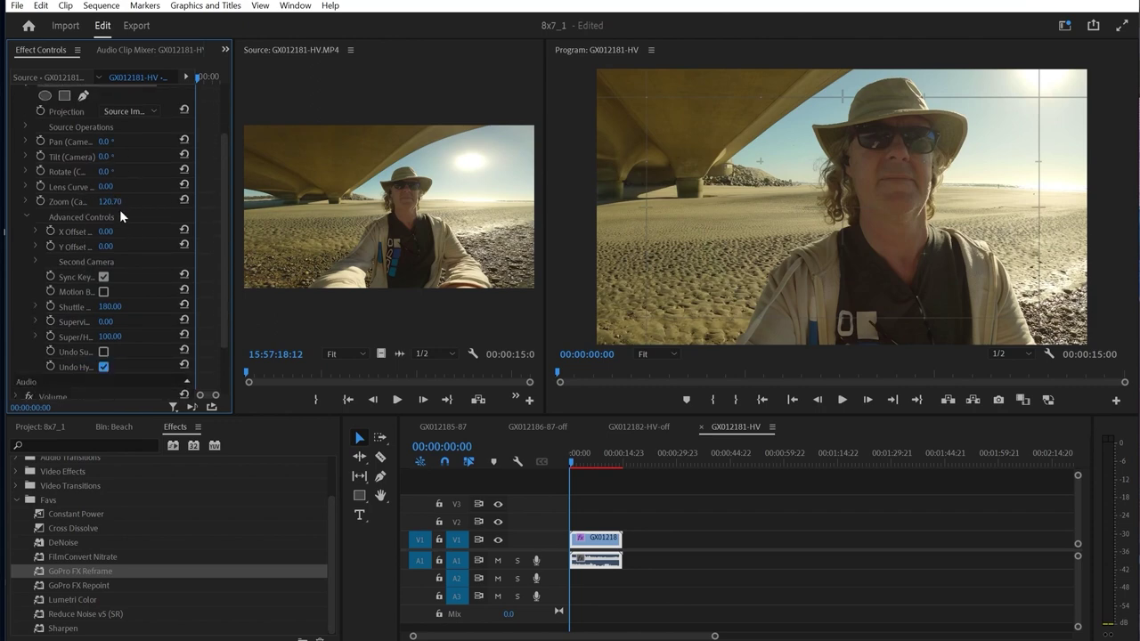
{"action": "scroll", "coordinate": [119, 210], "scroll_direction": "up", "scroll_amount": 3}
{"action": "mouse_move", "coordinate": [859, 177]}
{"action": "left_mouse_down"}
{"action": "mouse_move", "coordinate": [861, 252]}
{"action": "mouse_move", "coordinate": [853, 83]}
{"action": "mouse_move", "coordinate": [862, 154]}
{"action": "left_mouse_up"}
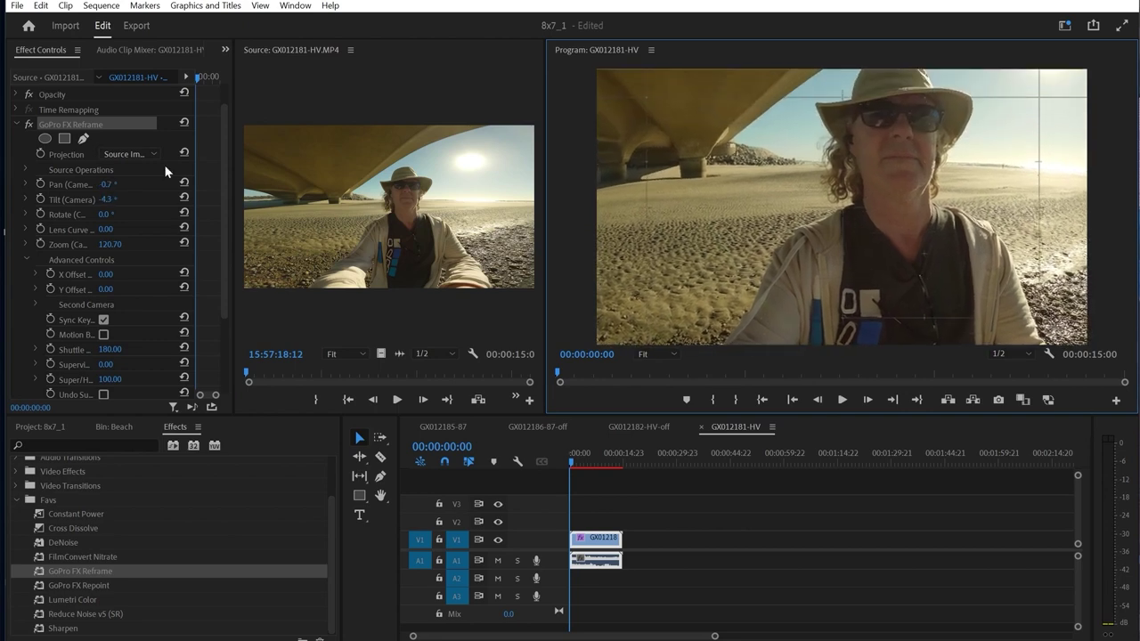
Reset pan and tilt in GoPro FX Reframe and set the Superview amount of the GX012181-HV clip to 86.
{"action": "left_click", "coordinate": [184, 183]}
{"action": "left_click", "coordinate": [184, 198]}
{"action": "scroll", "coordinate": [128, 286], "scroll_direction": "down", "scroll_amount": 3}
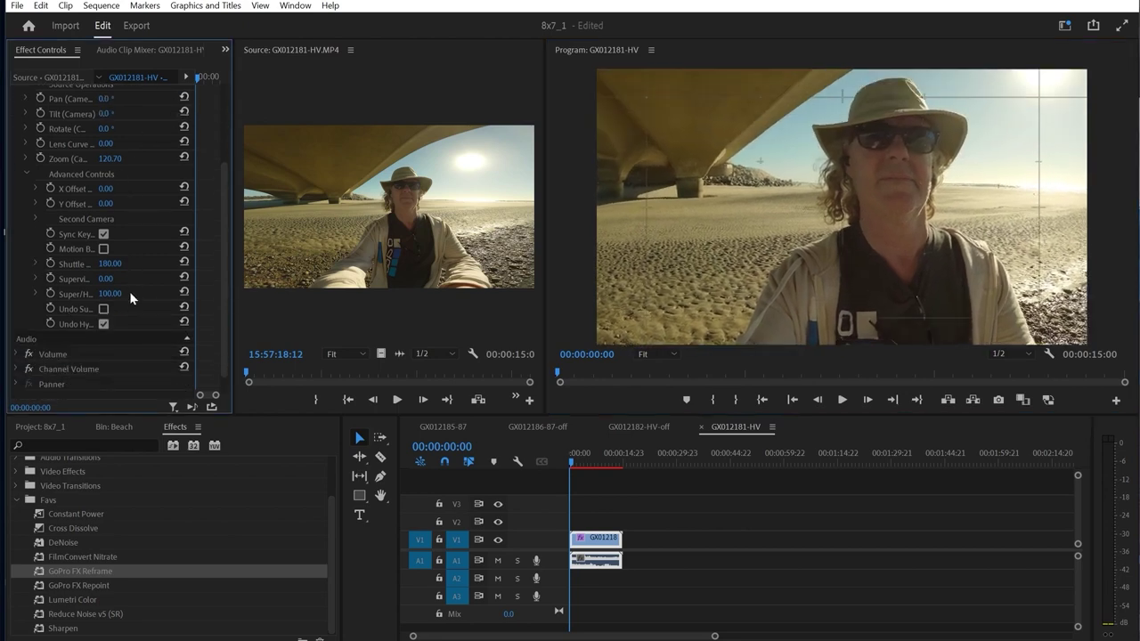
{"action": "left_click_drag", "start_coordinate": [105, 280], "coordinate": [181, 283]}
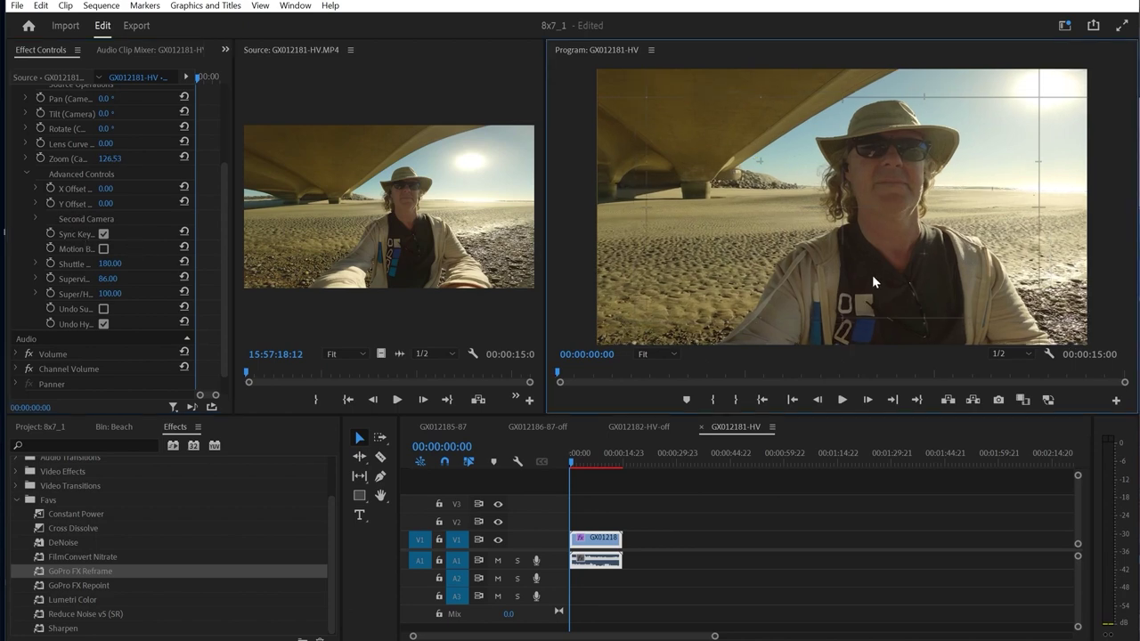
Set the Superview amount to 134 and reframe the GX012181-HV shot to about 1.8° pan and -6.8° tilt.
{"action": "left_click_drag", "start_coordinate": [872, 275], "coordinate": [868, 260]}
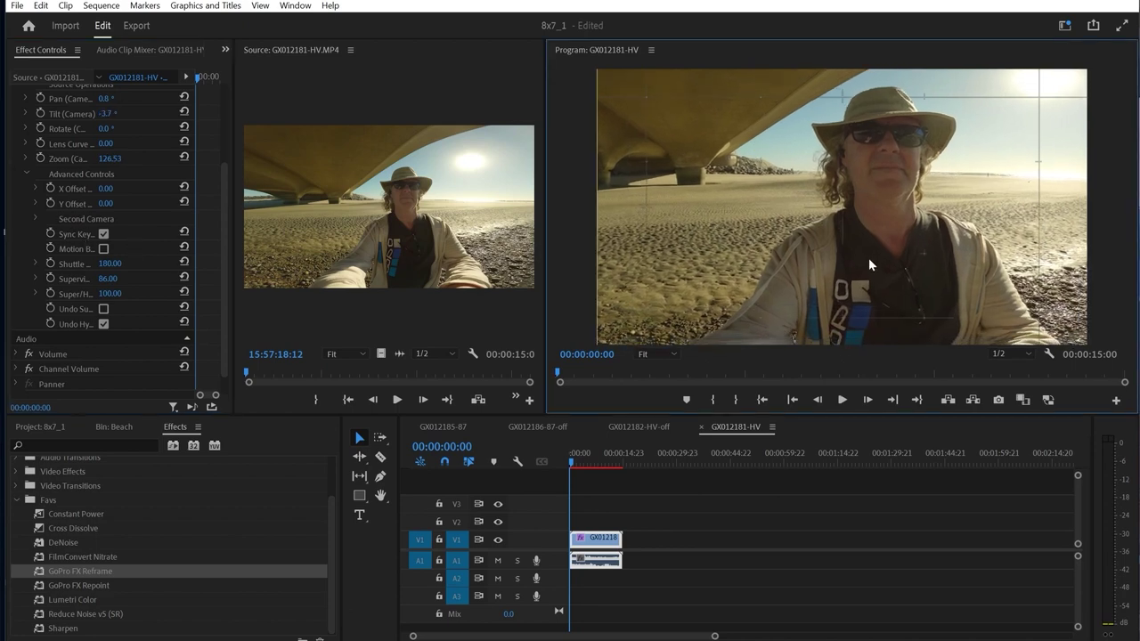
{"action": "left_click_drag", "start_coordinate": [870, 262], "coordinate": [868, 252]}
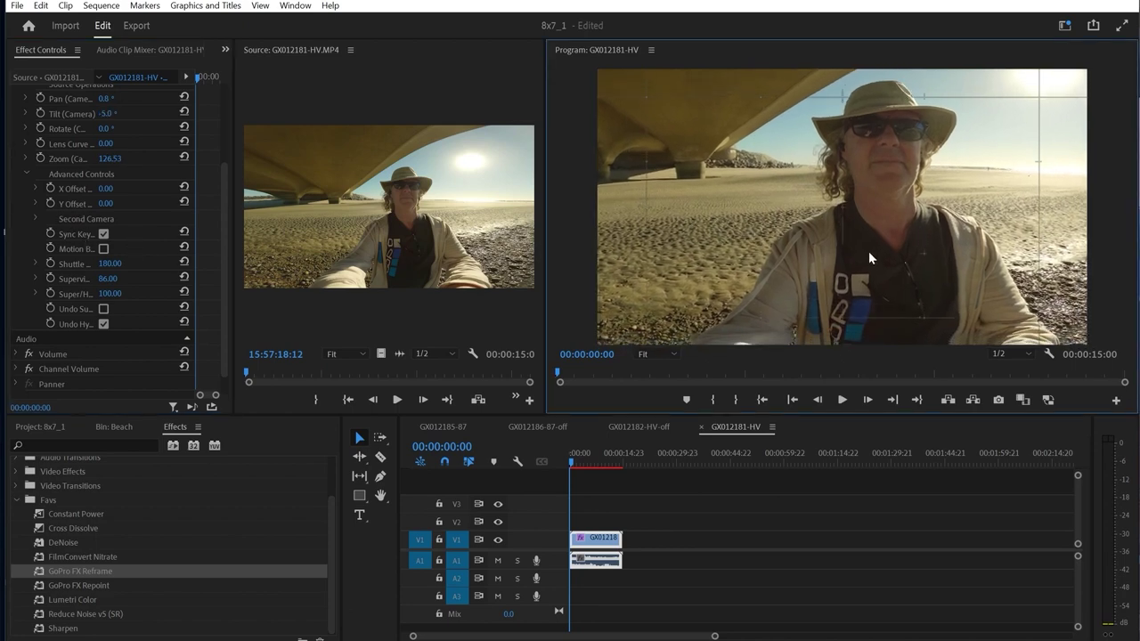
{"action": "left_click", "coordinate": [115, 261]}
{"action": "left_click_drag", "start_coordinate": [107, 279], "coordinate": [151, 279]}
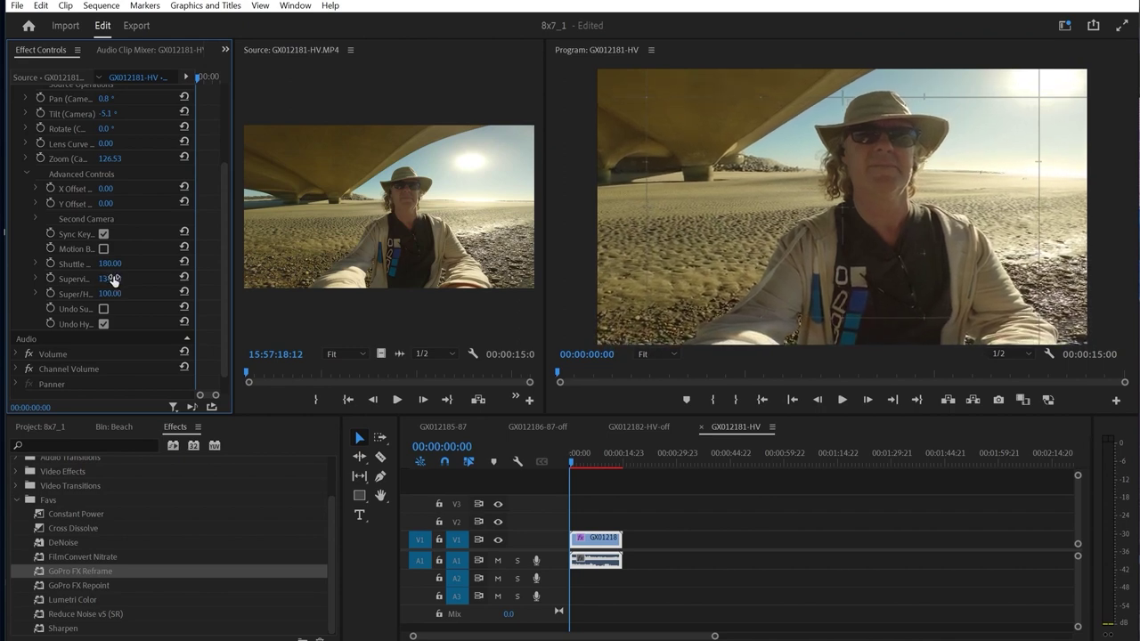
{"action": "left_click_drag", "start_coordinate": [844, 247], "coordinate": [835, 230]}
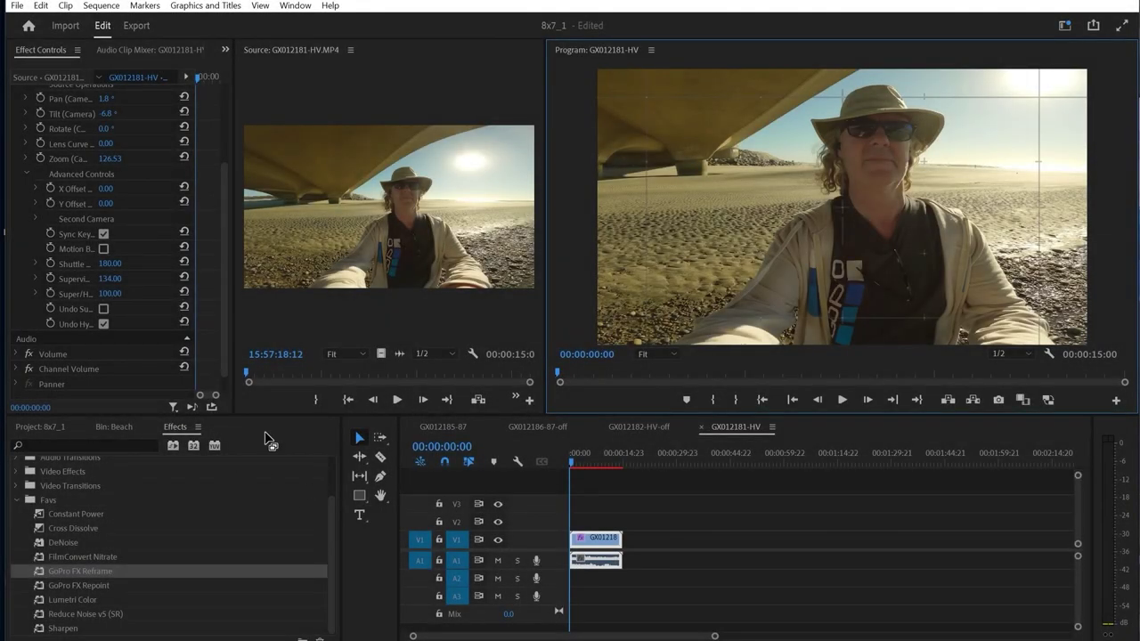
Open the GX012182-HV-off sequence and load GX012182-HV-off.MP4 from the Beach bin as the source for comparison.
{"action": "left_click", "coordinate": [652, 429]}
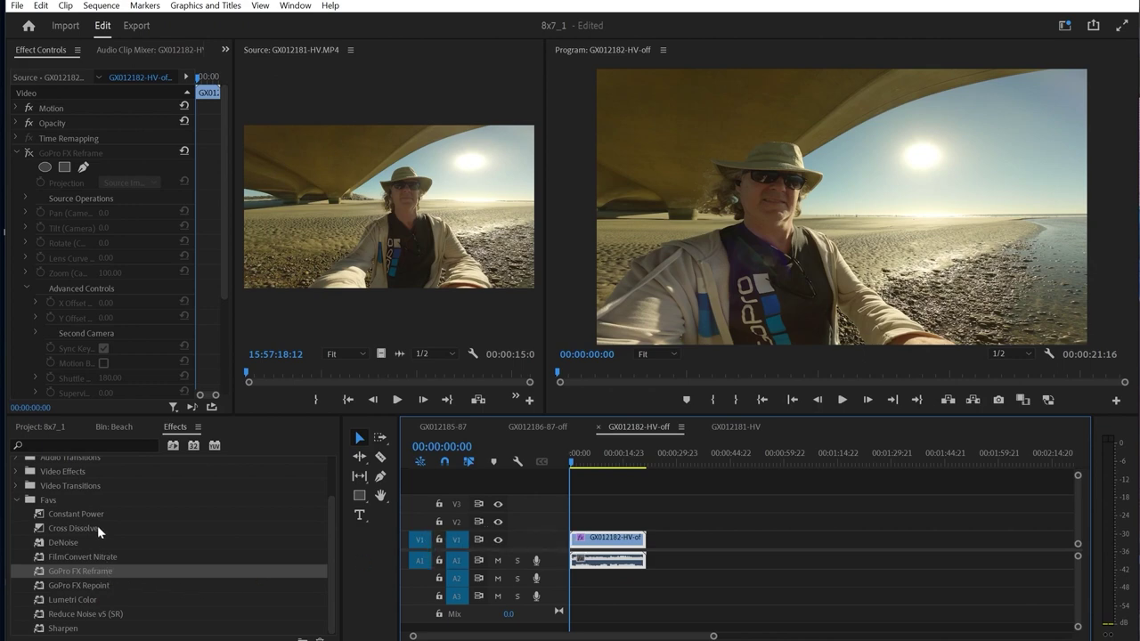
{"action": "left_click", "coordinate": [114, 426]}
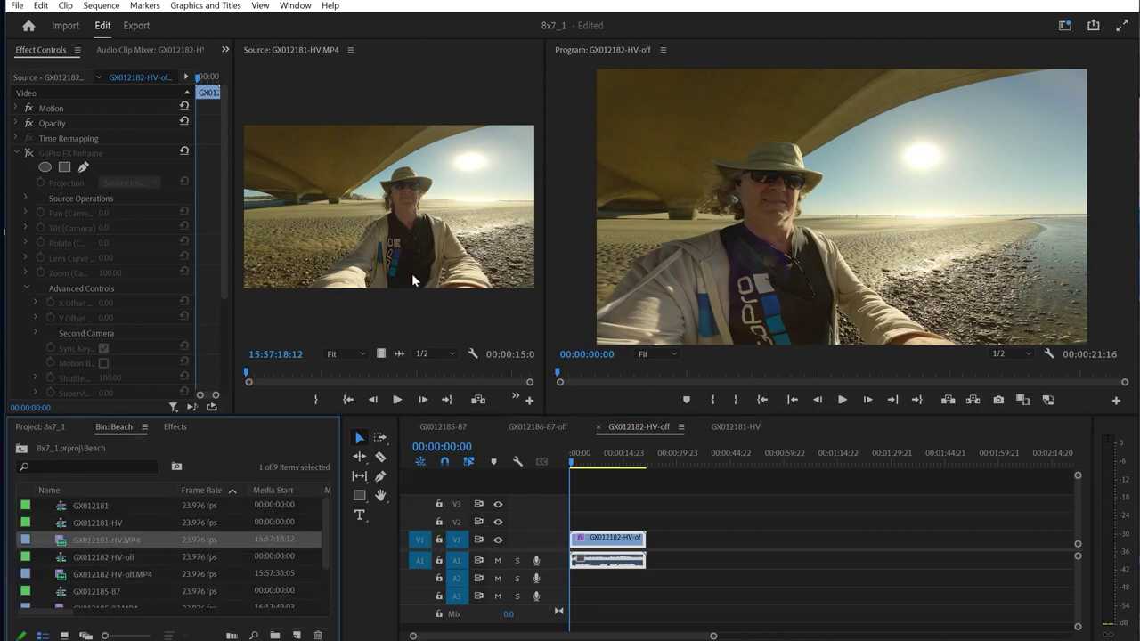
{"action": "scroll", "coordinate": [141, 554], "scroll_direction": "down", "scroll_amount": 1}
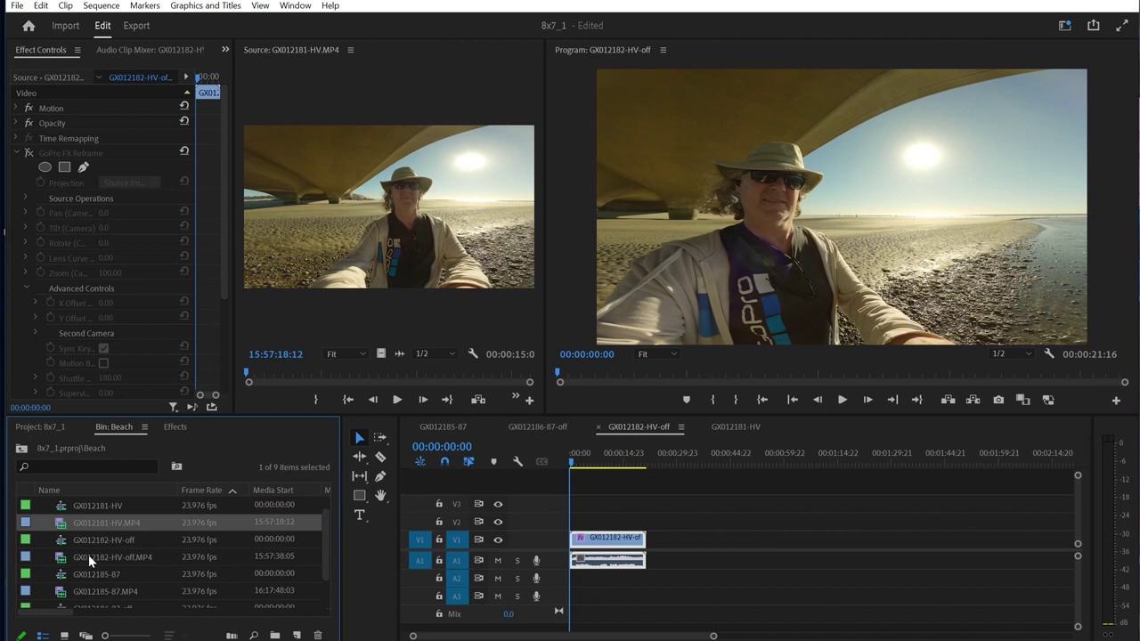
{"action": "double_click", "coordinate": [105, 543]}
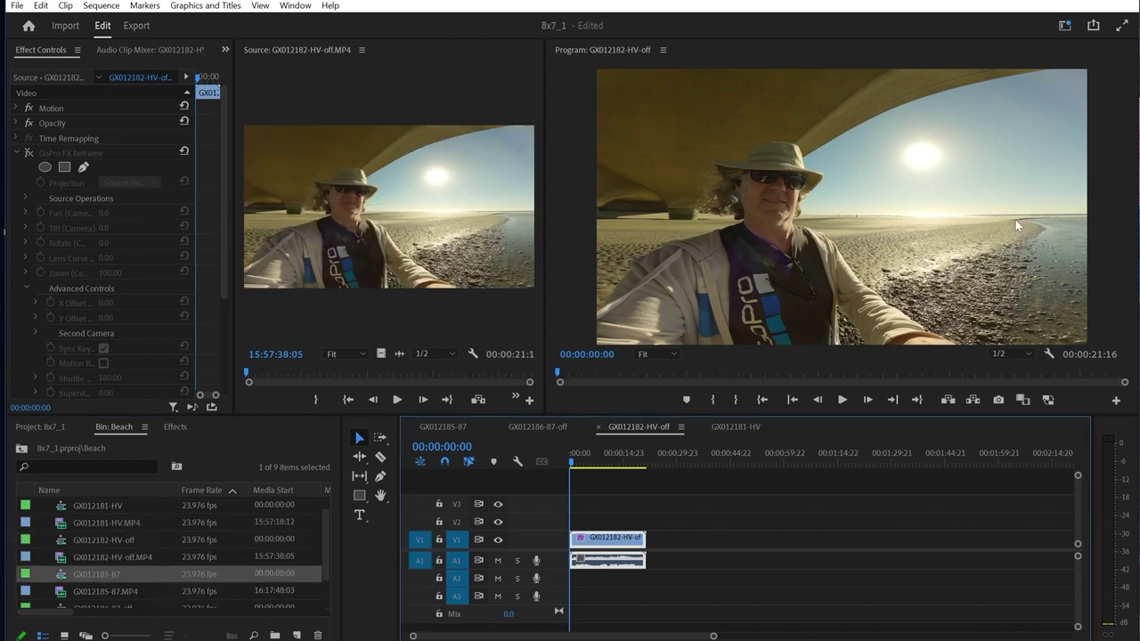
Turn on GoPro FX Reframe for the GX012182-HV-off clip and enable its Undo HyperView option.
{"action": "left_click", "coordinate": [28, 152]}
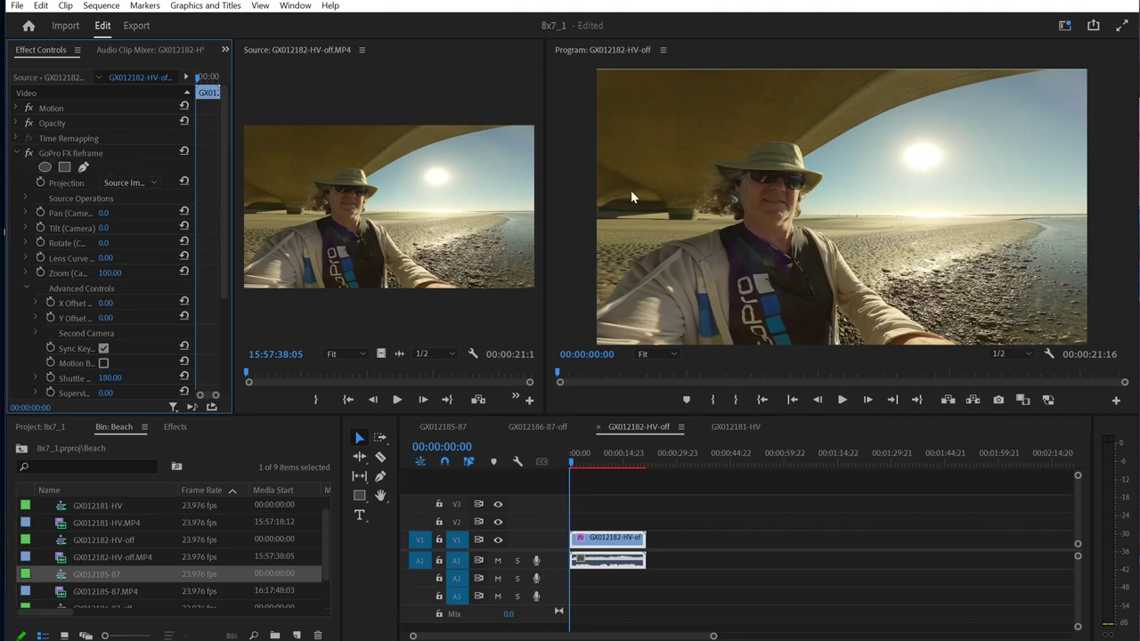
{"action": "scroll", "coordinate": [120, 253], "scroll_direction": "down", "scroll_amount": 4}
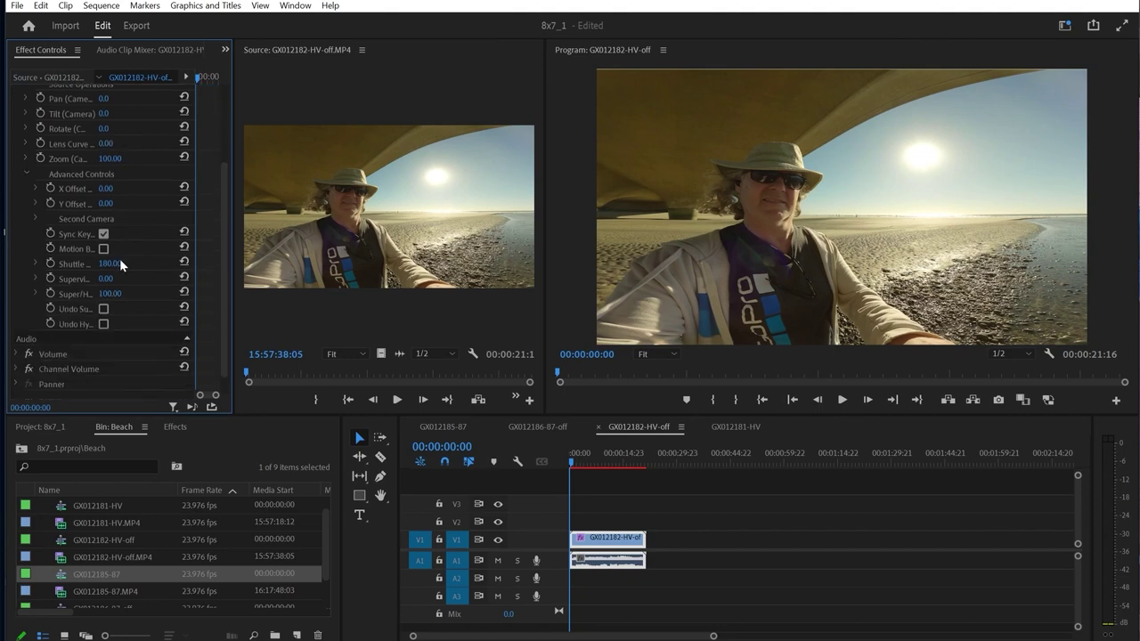
{"action": "scroll", "coordinate": [142, 246], "scroll_direction": "up", "scroll_amount": 1}
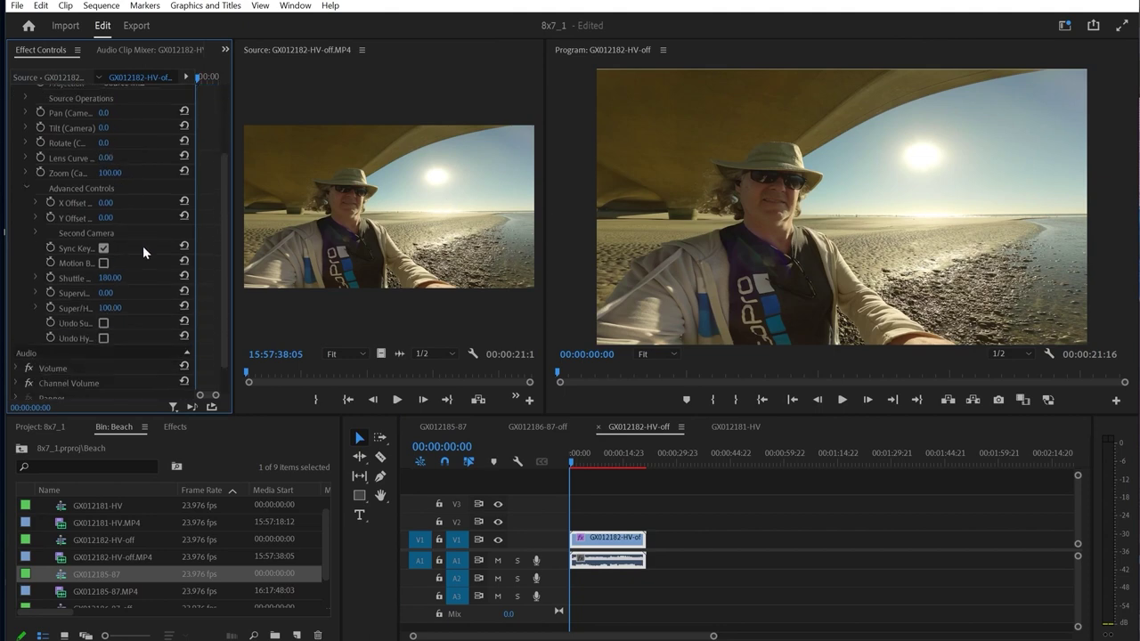
{"action": "left_click", "coordinate": [104, 339]}
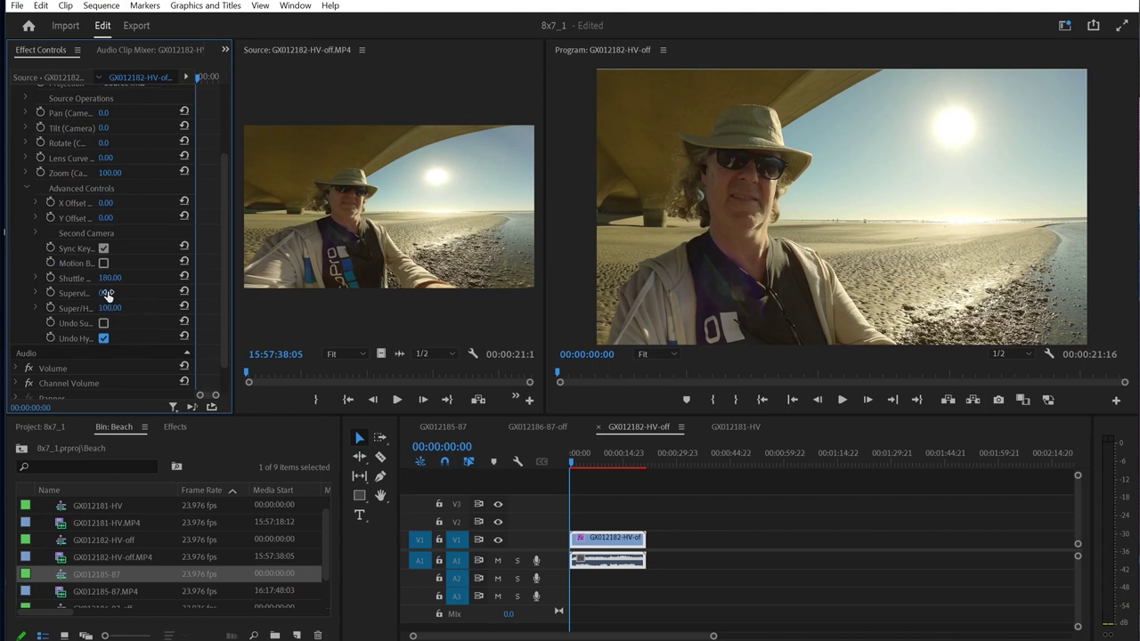
Set the GX012182-HV-off clip's Superview amount to 200 and its Super/HyperView value to 44.
{"action": "left_click_drag", "start_coordinate": [108, 294], "coordinate": [286, 293]}
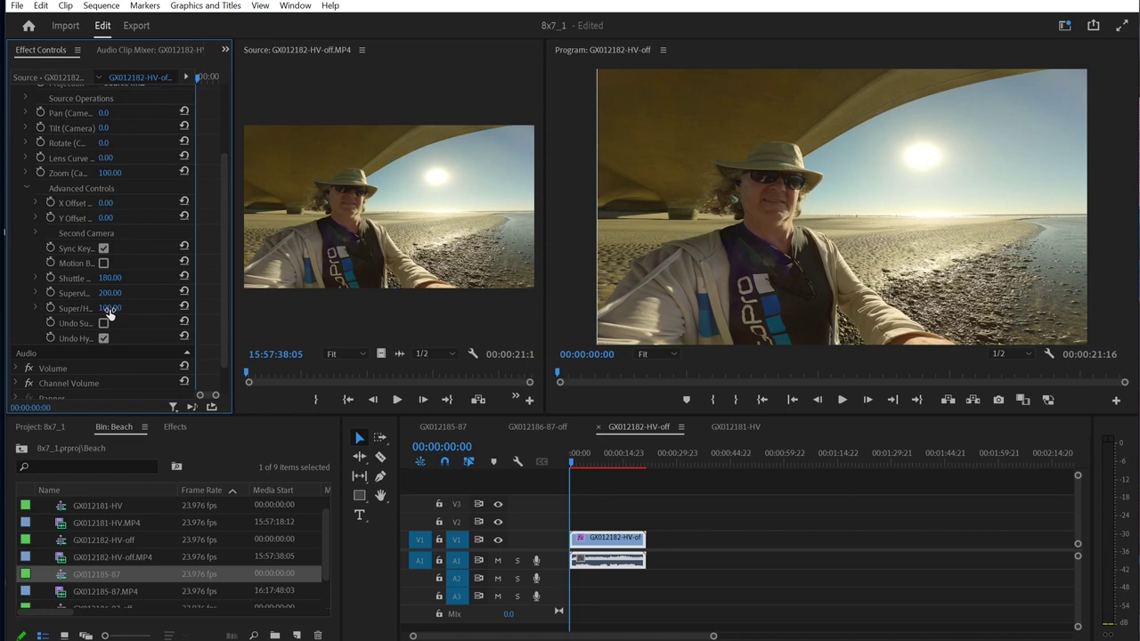
{"action": "left_click_drag", "start_coordinate": [110, 307], "coordinate": [59, 307]}
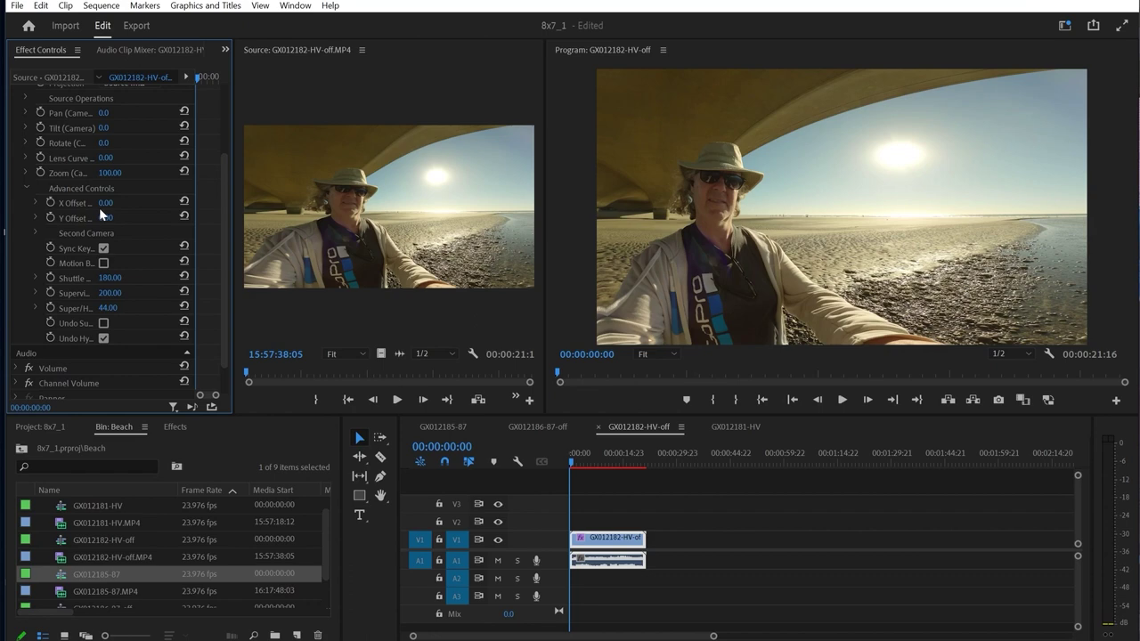
Reframe the GX012182-HV-off shot to about 107.58 zoom, -0.7° rotation, -0.3° pan and -4.1° tilt with GoPro FX Reframe.
{"action": "scroll", "coordinate": [99, 208], "scroll_direction": "up", "scroll_amount": 2}
{"action": "left_click", "coordinate": [84, 122]}
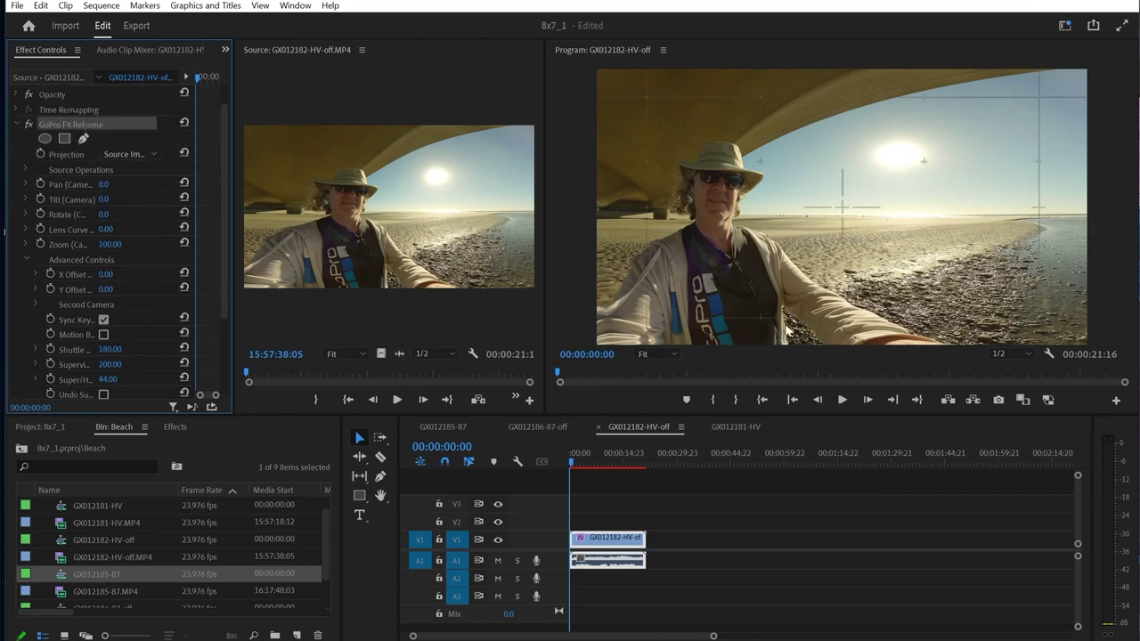
{"action": "left_click_drag", "start_coordinate": [787, 331], "coordinate": [1060, 223]}
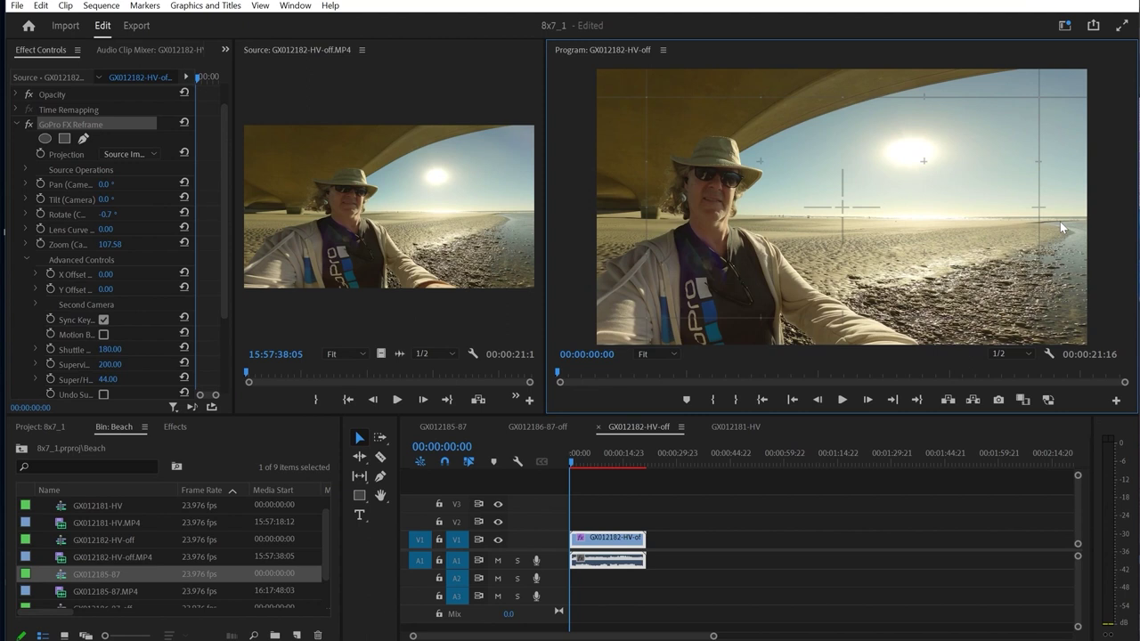
{"action": "left_click_drag", "start_coordinate": [1059, 222], "coordinate": [862, 216]}
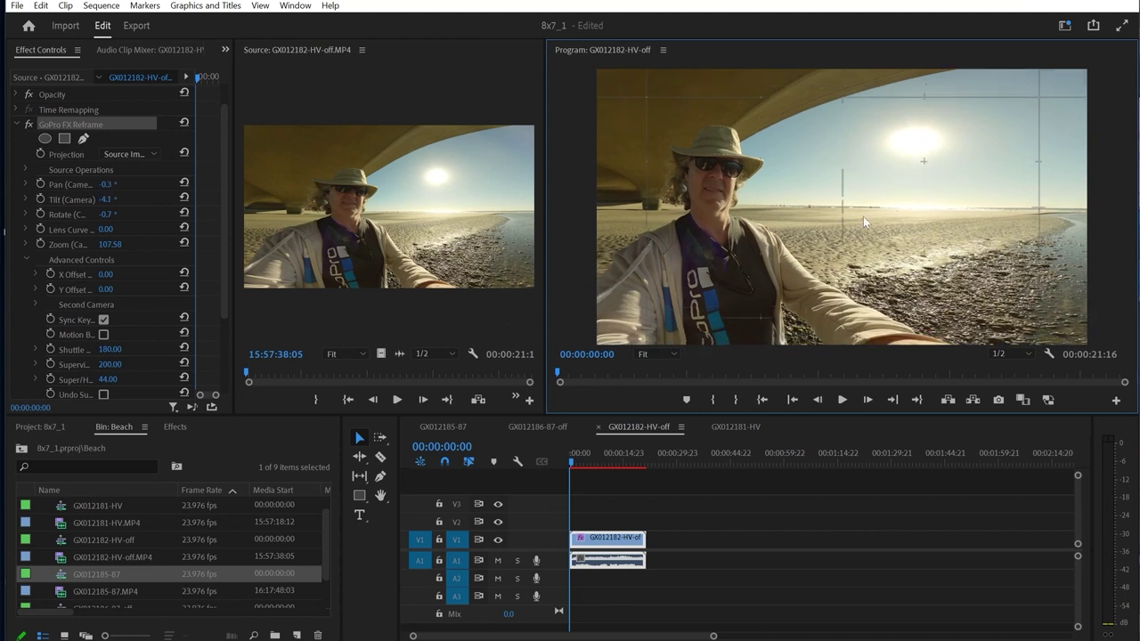
Set the Superview amount to 151 and reframe the GX012182-HV-off shot to about 0.4° pan and -6.7° tilt.
{"action": "left_click", "coordinate": [113, 368]}
{"action": "left_click_drag", "start_coordinate": [113, 366], "coordinate": [80, 365]}
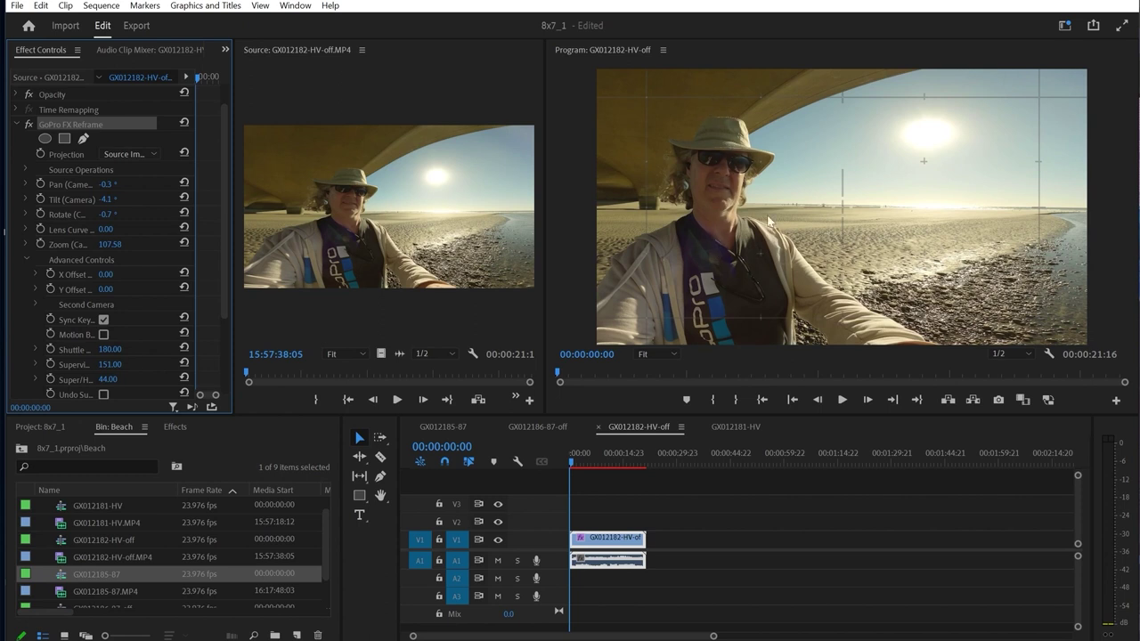
{"action": "left_click_drag", "start_coordinate": [829, 259], "coordinate": [776, 310]}
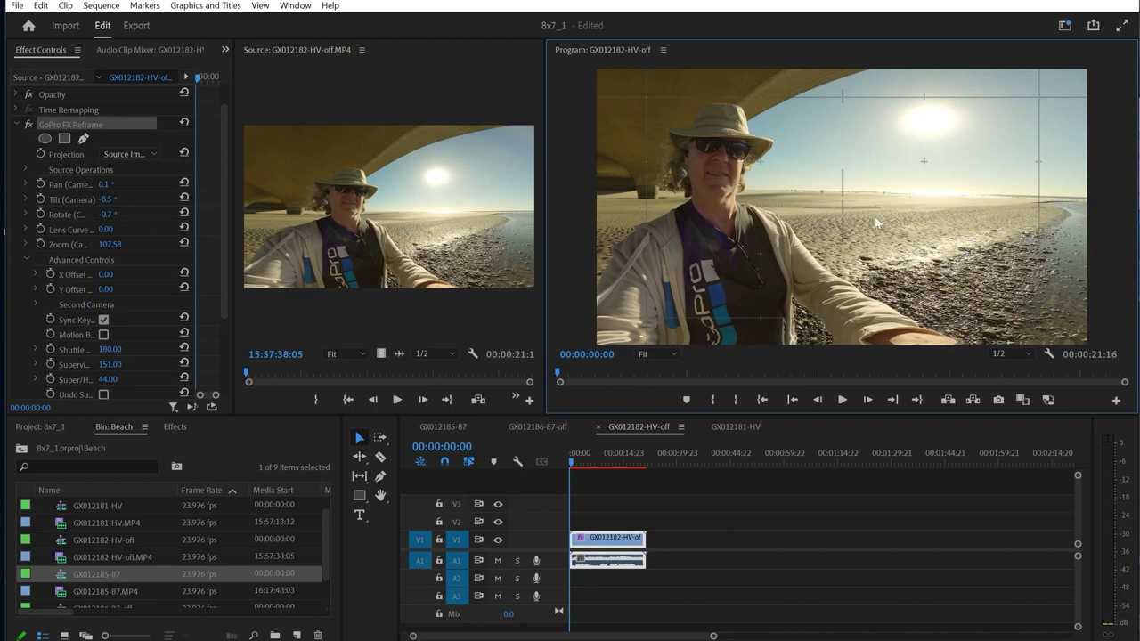
{"action": "left_click_drag", "start_coordinate": [867, 219], "coordinate": [1090, 358]}
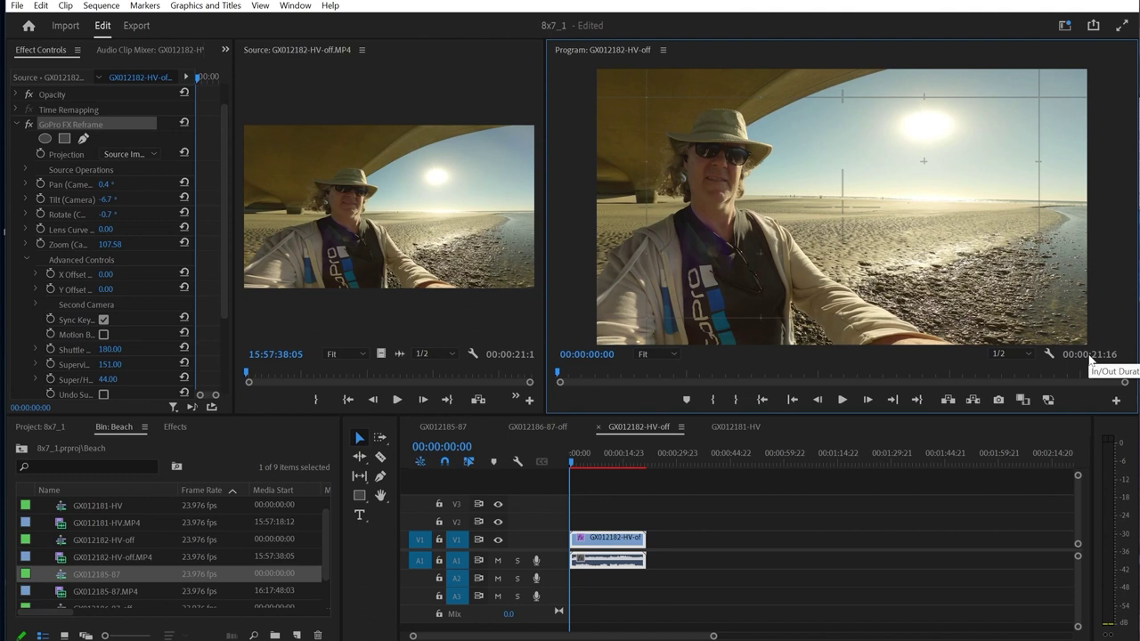